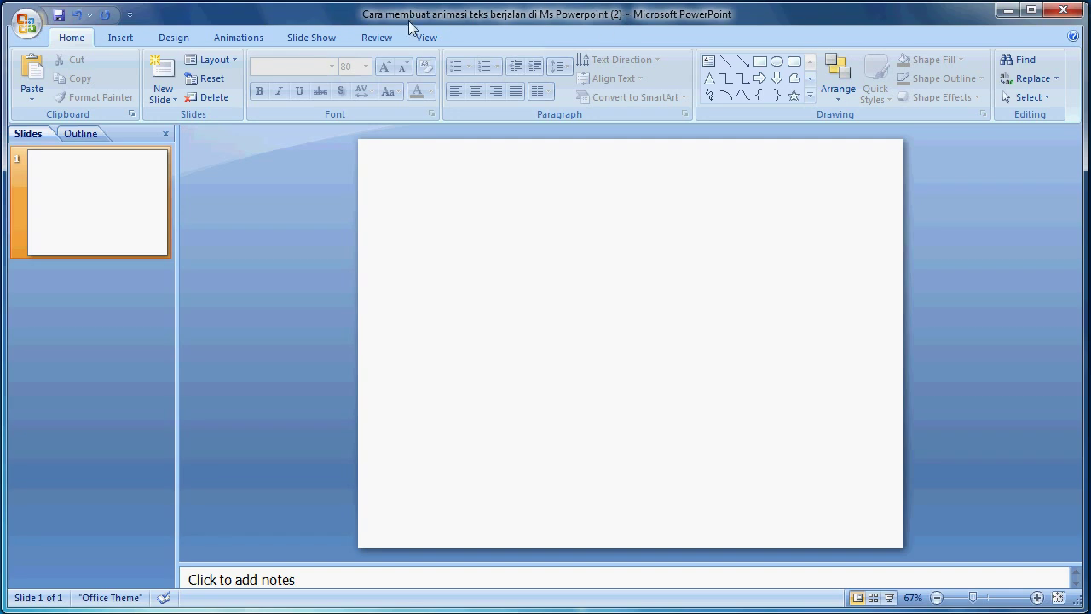
Fill the slide background with solid dark blue through Background Styles > Format Background.
left_click(174, 38)
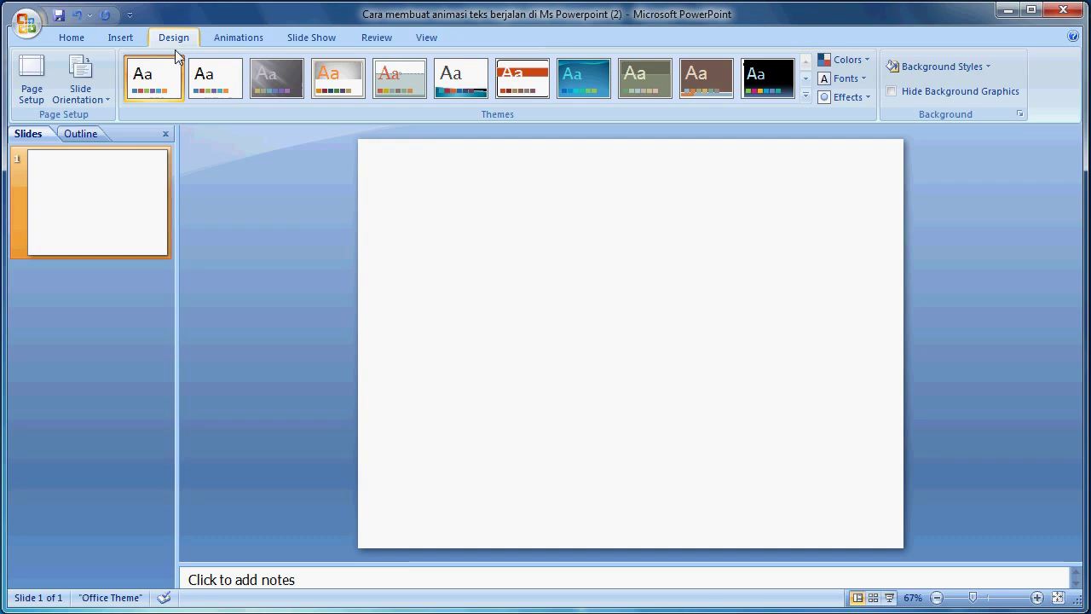
left_click(804, 96)
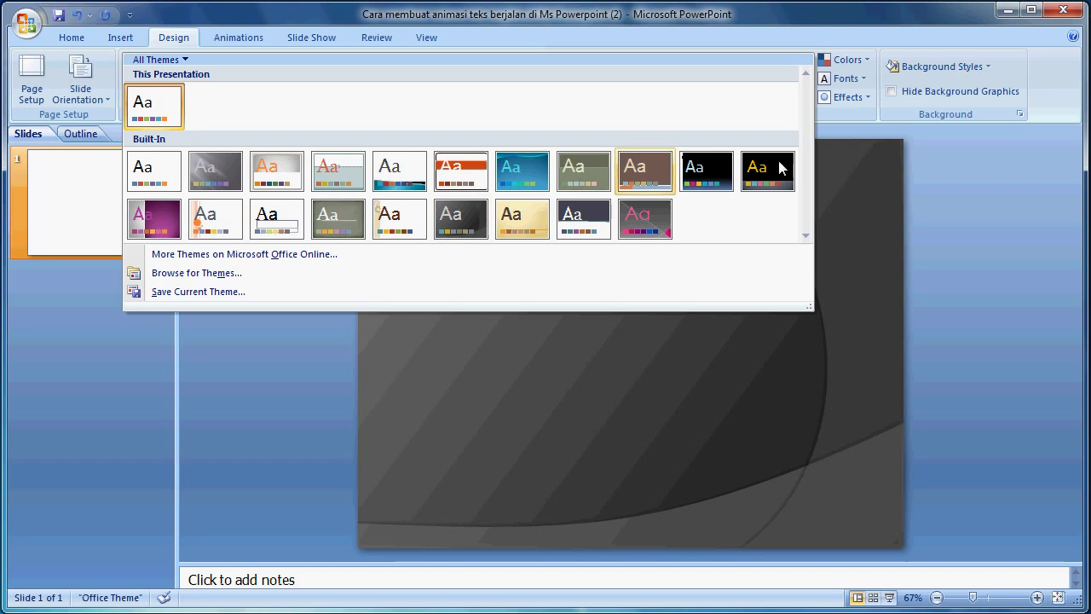
left_click(1006, 90)
left_click(982, 68)
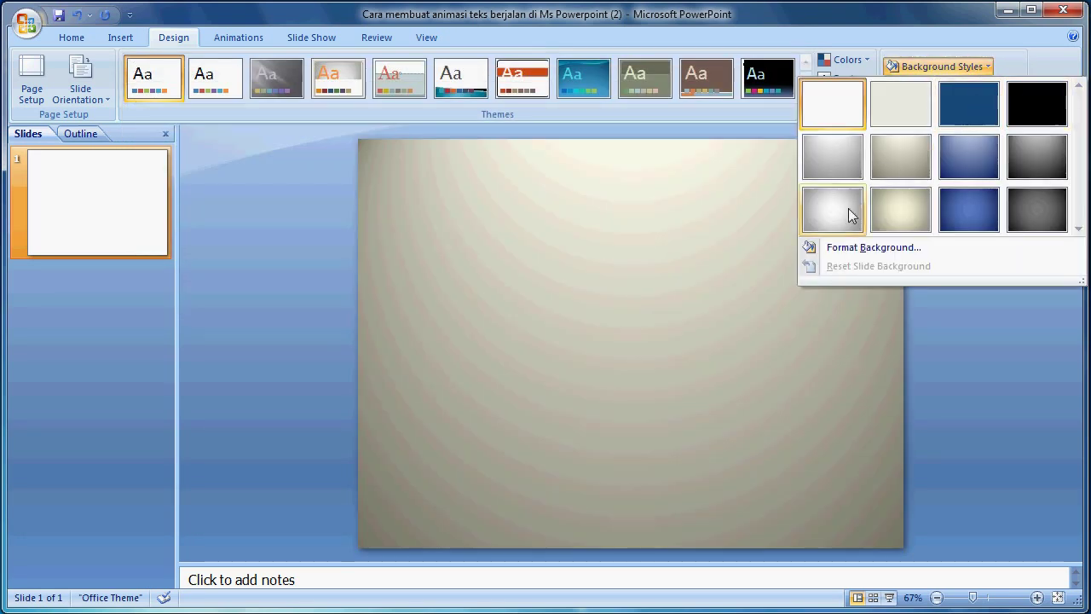
left_click(840, 247)
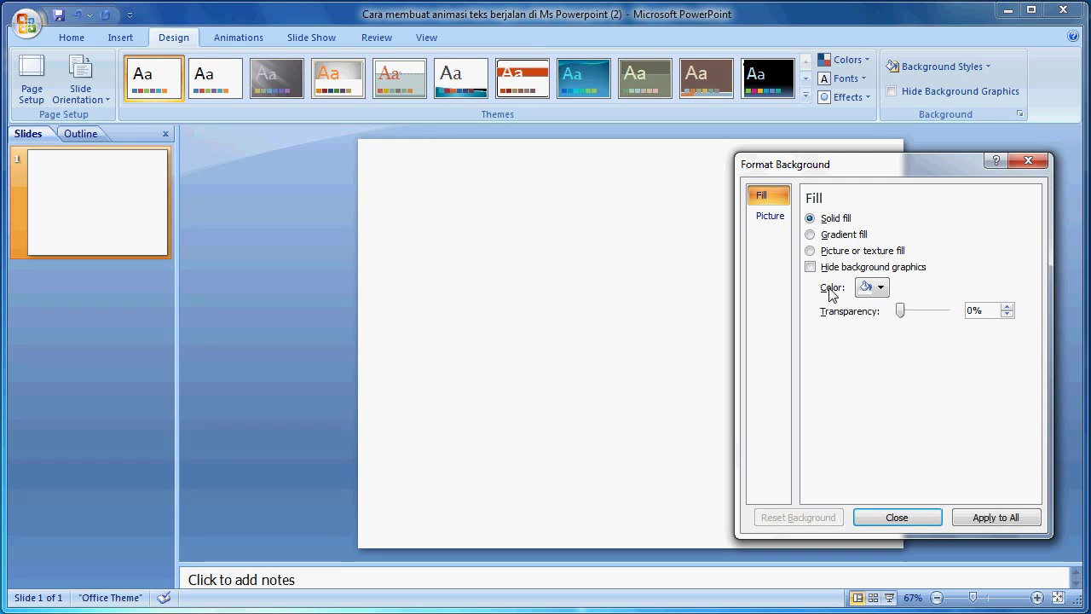
left_click(882, 288)
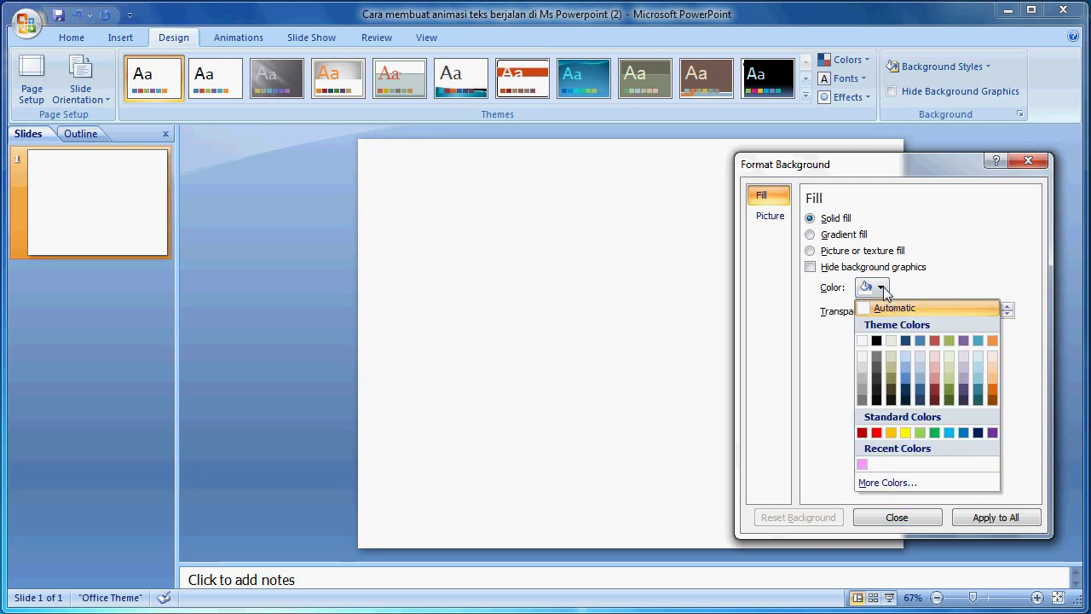
left_click(905, 341)
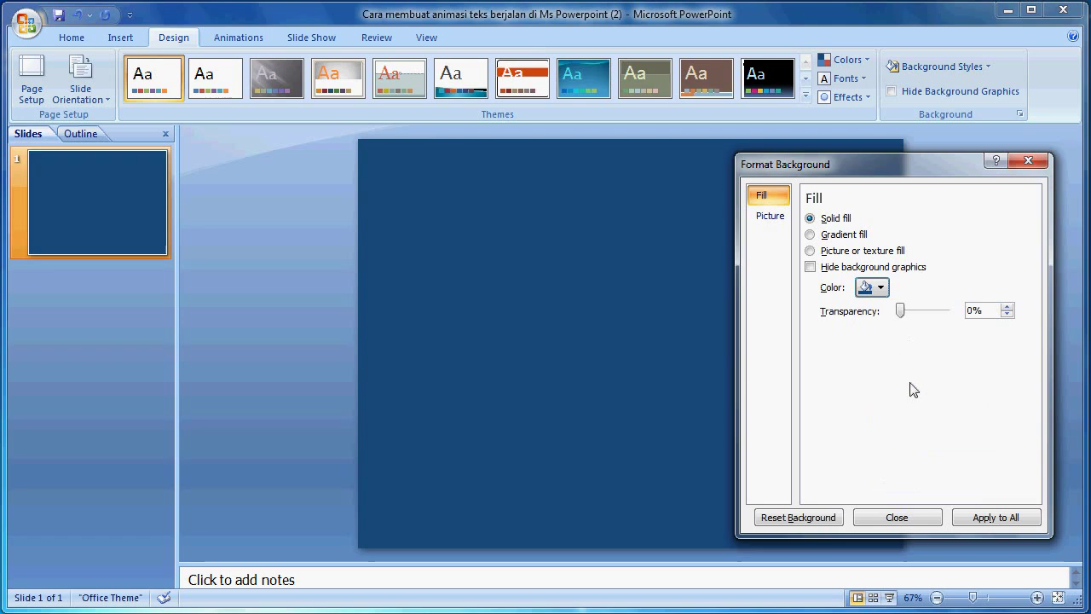
left_click(936, 522)
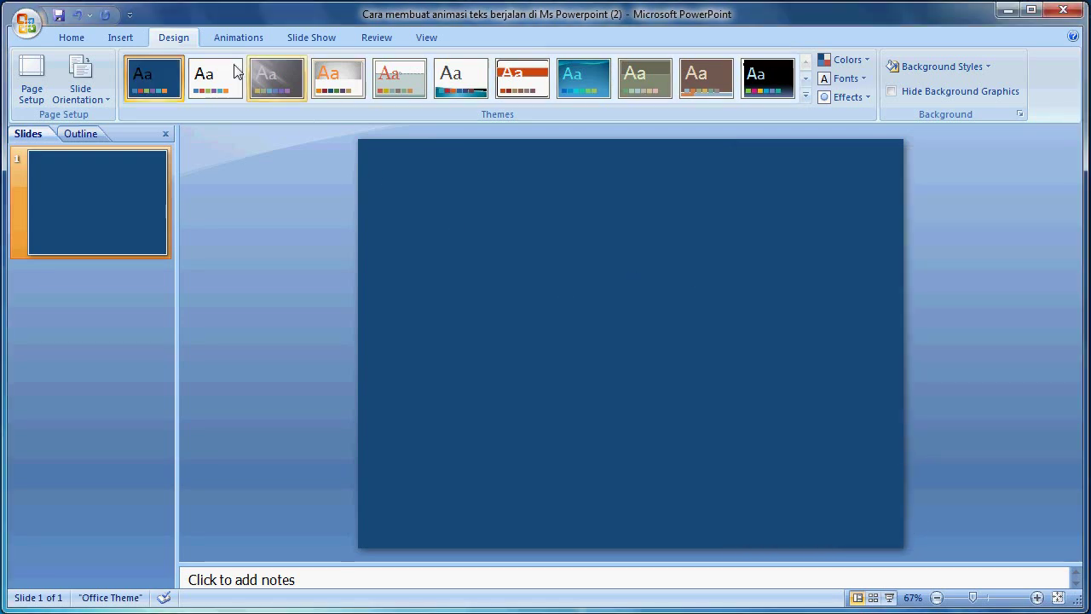
left_click(118, 40)
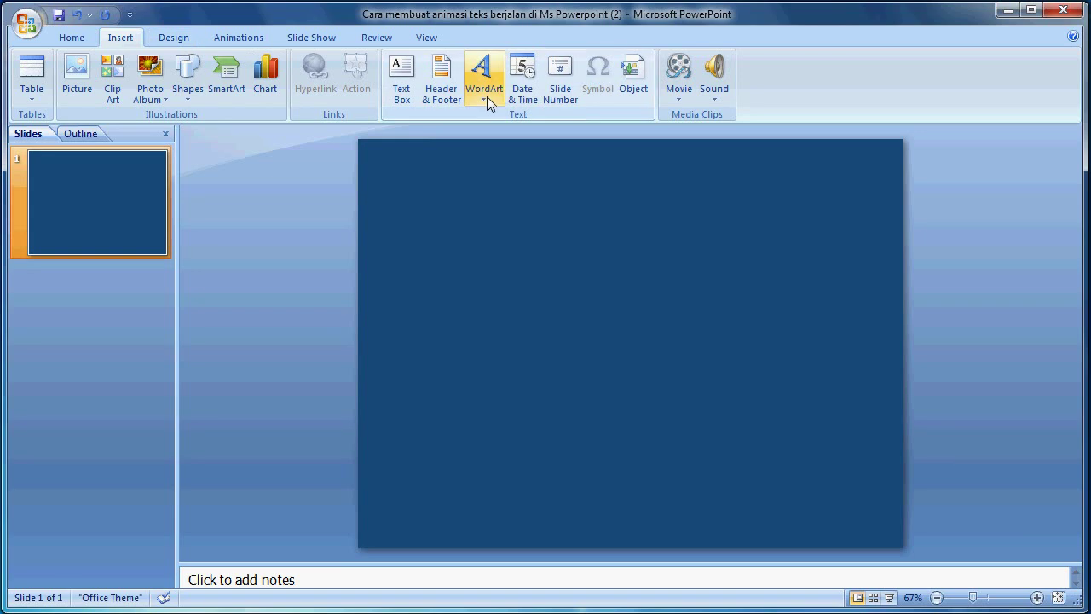
Insert a red WordArt reading 'Welcome' and set its font size to 120.
left_click(485, 94)
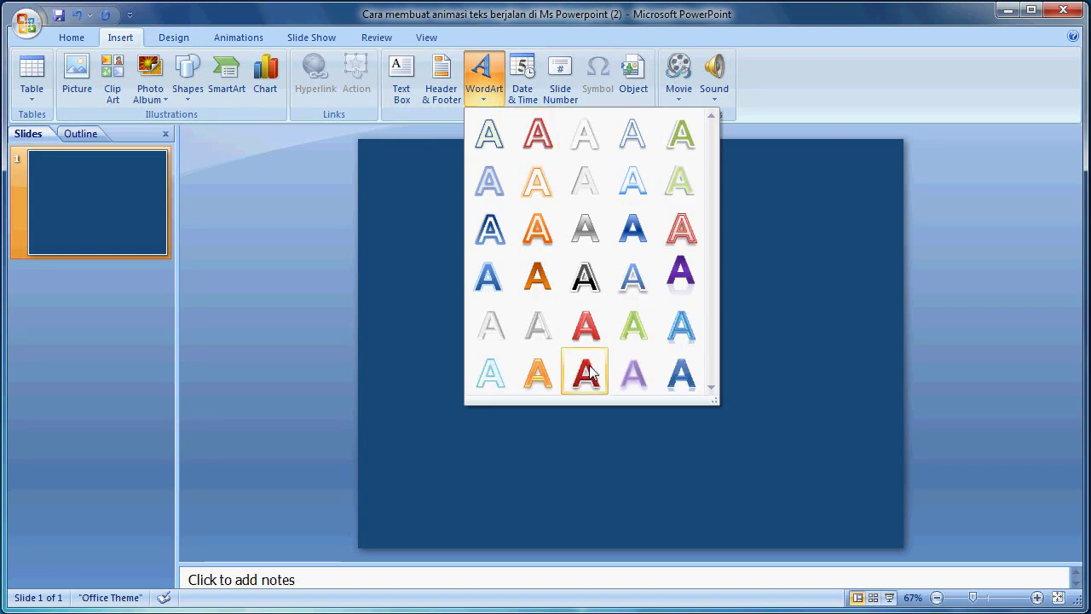
left_click(588, 369)
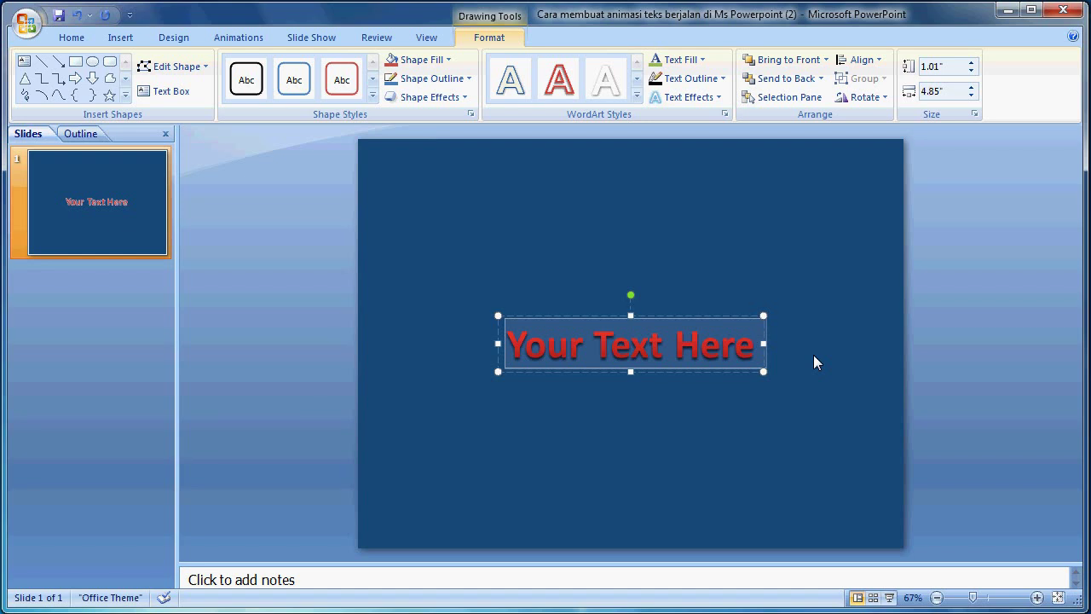
type("Welcome")
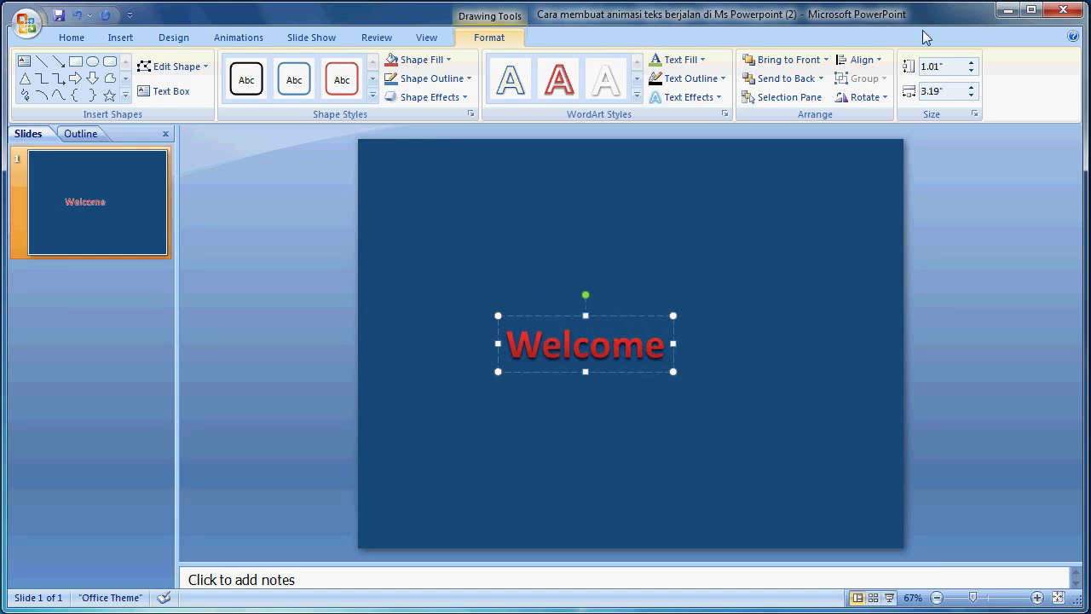
double_click(589, 344)
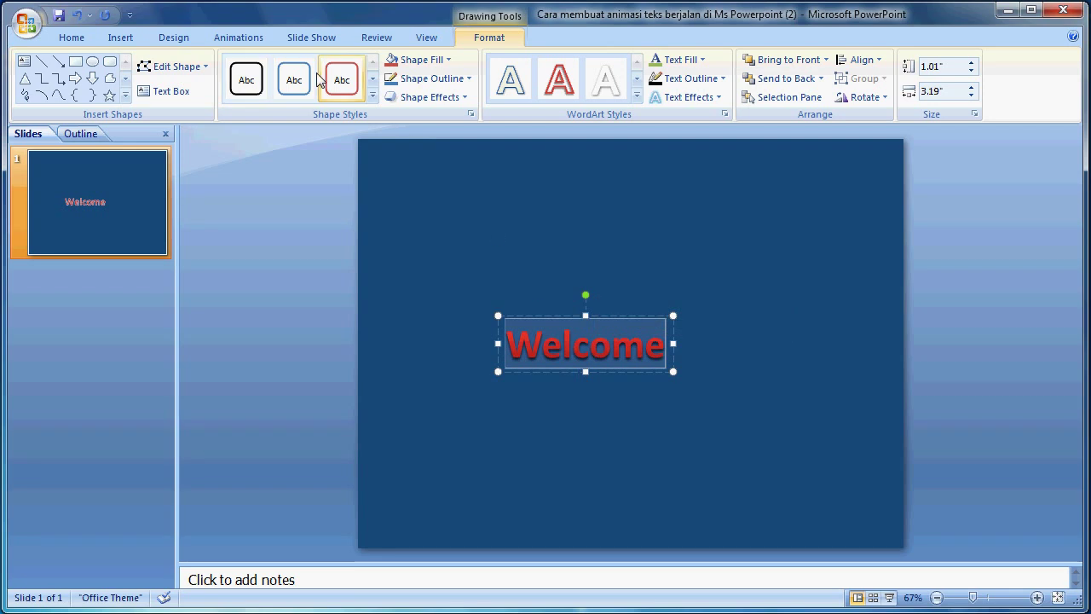
left_click(90, 37)
left_click(351, 66)
type("120")
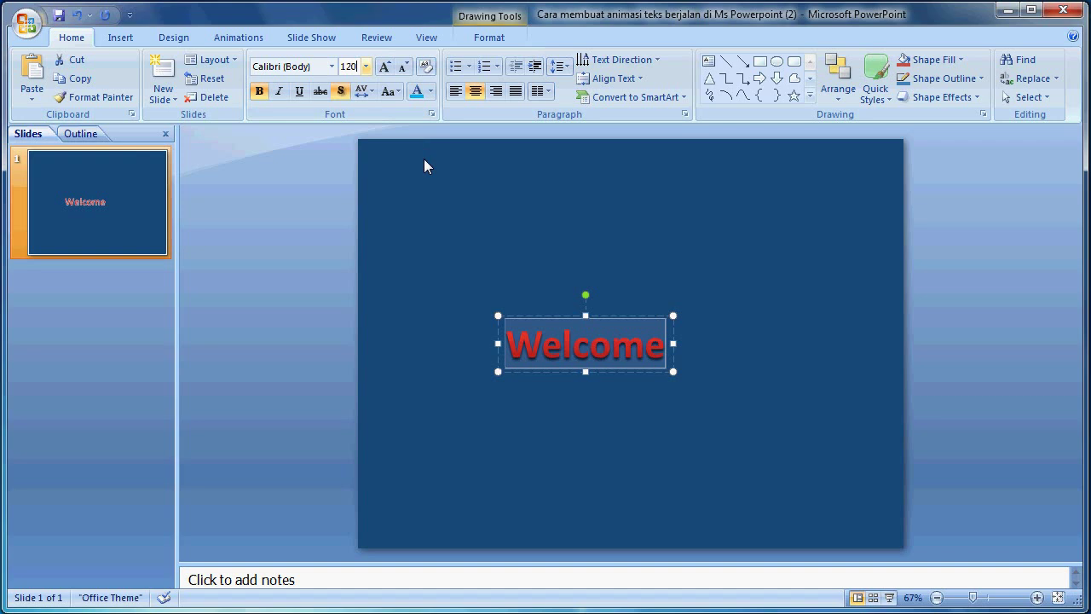
key("Return")
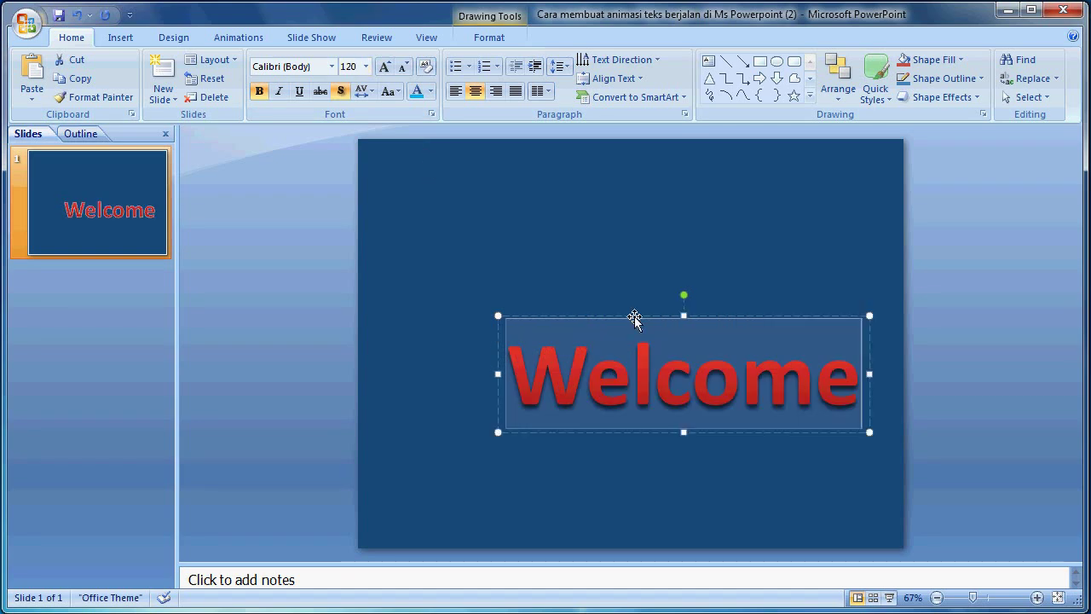
Drag the Welcome WordArt up and left to near the slide centre.
left_click_drag(634, 318, 594, 264)
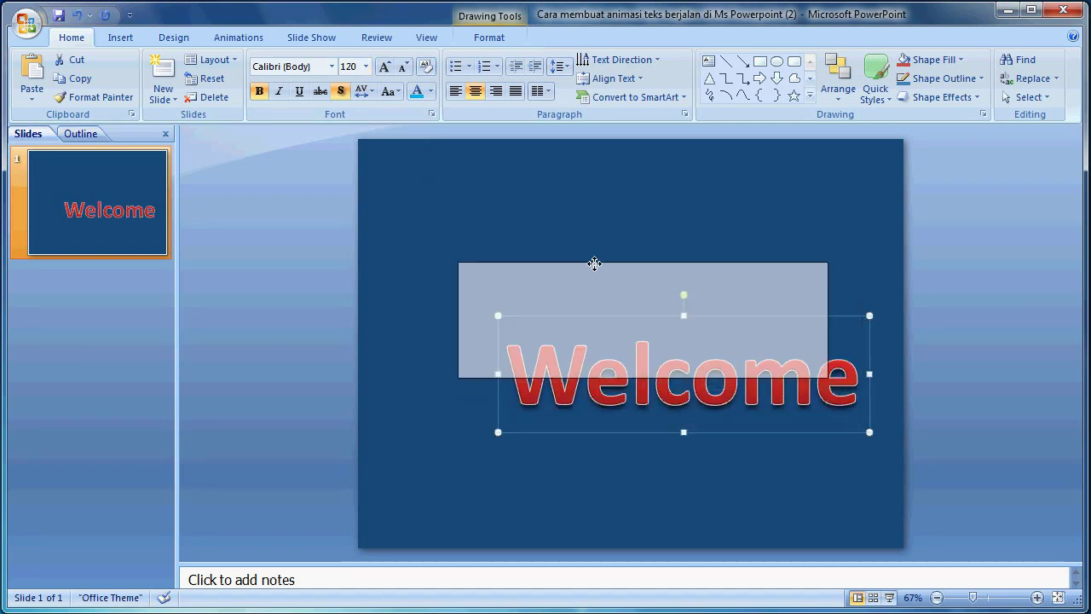
left_click_drag(594, 264, 598, 265)
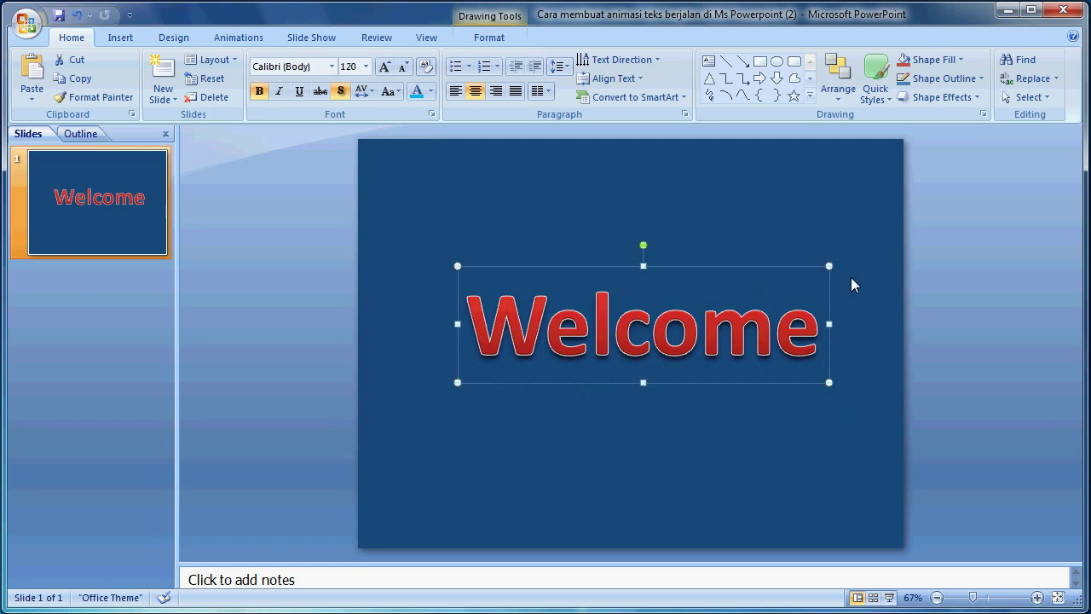
left_click(258, 38)
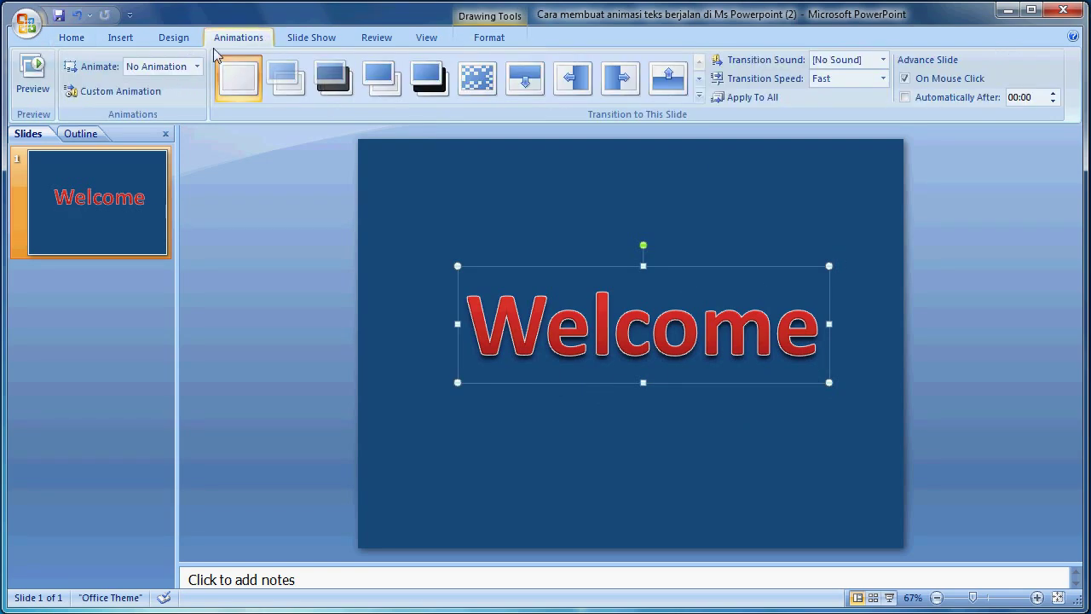
Add a Fade entrance effect to Welcome via Custom Animation.
left_click(139, 94)
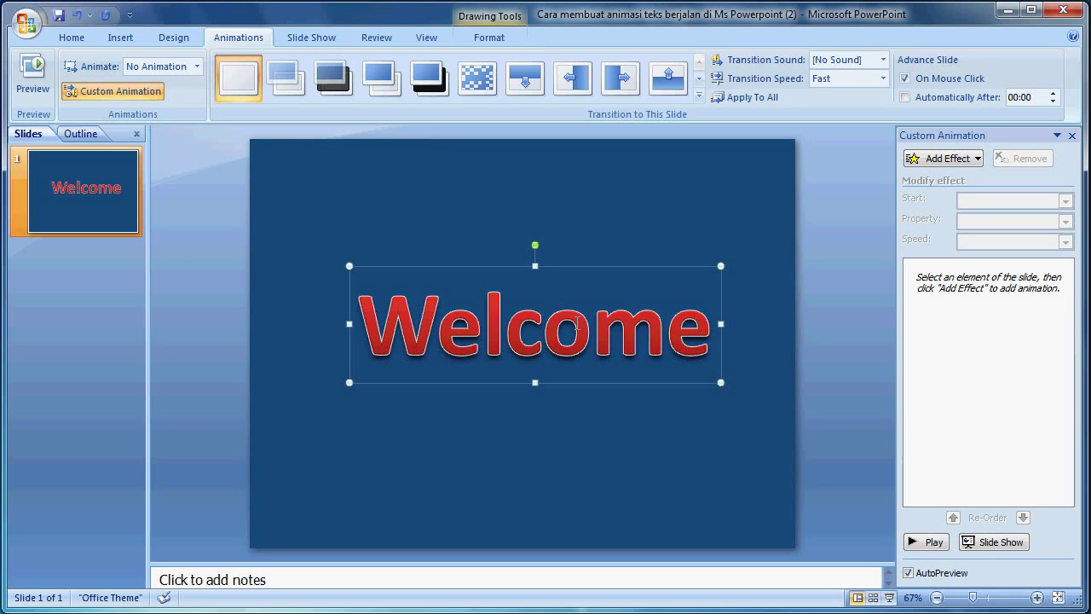
left_click(950, 159)
mouse_move(922, 178)
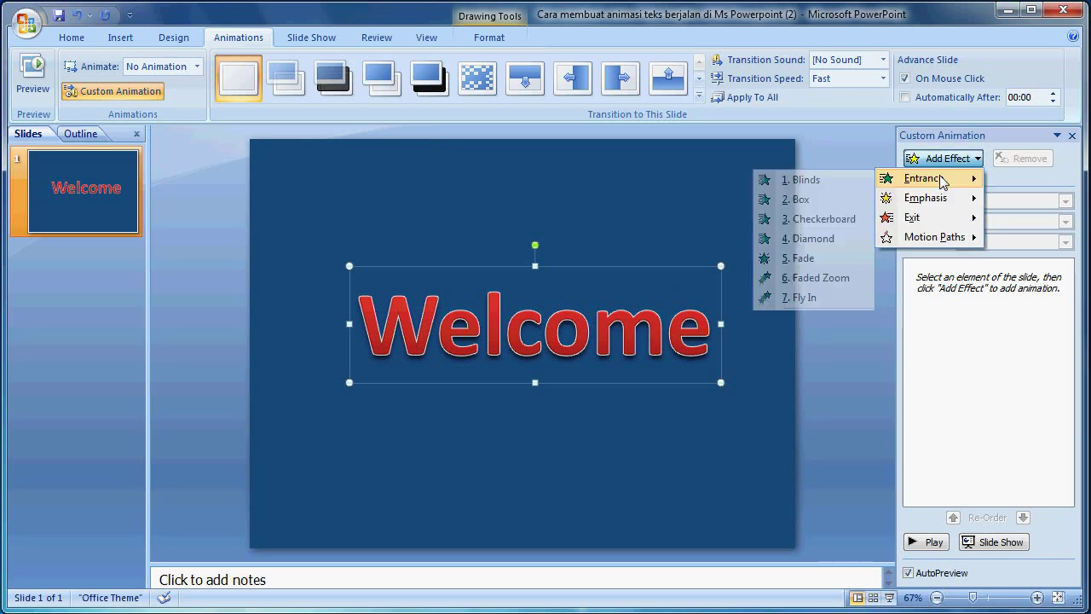
left_click(821, 320)
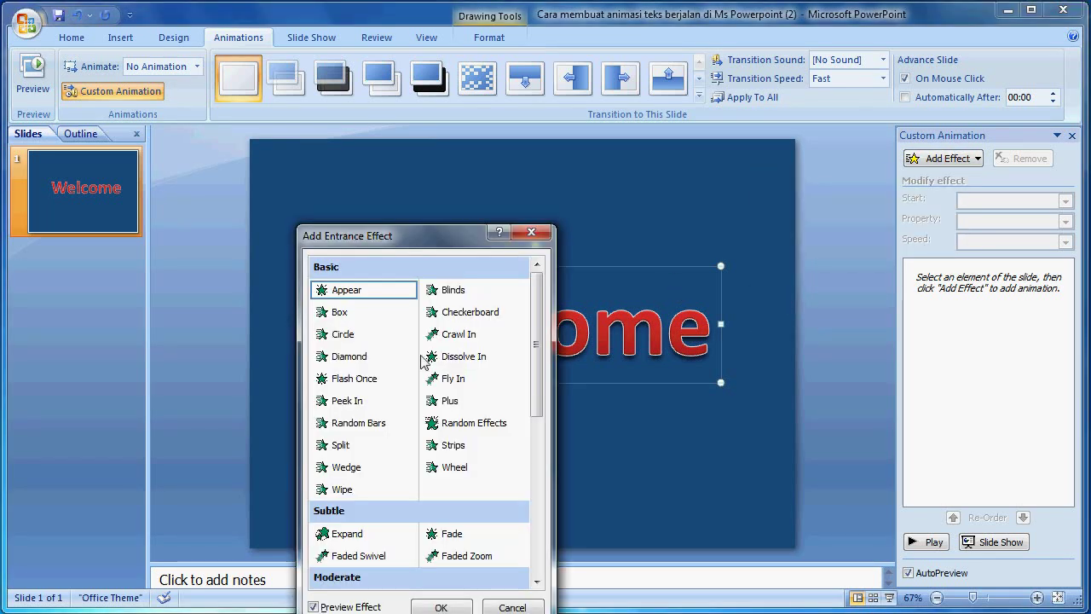
left_click(452, 535)
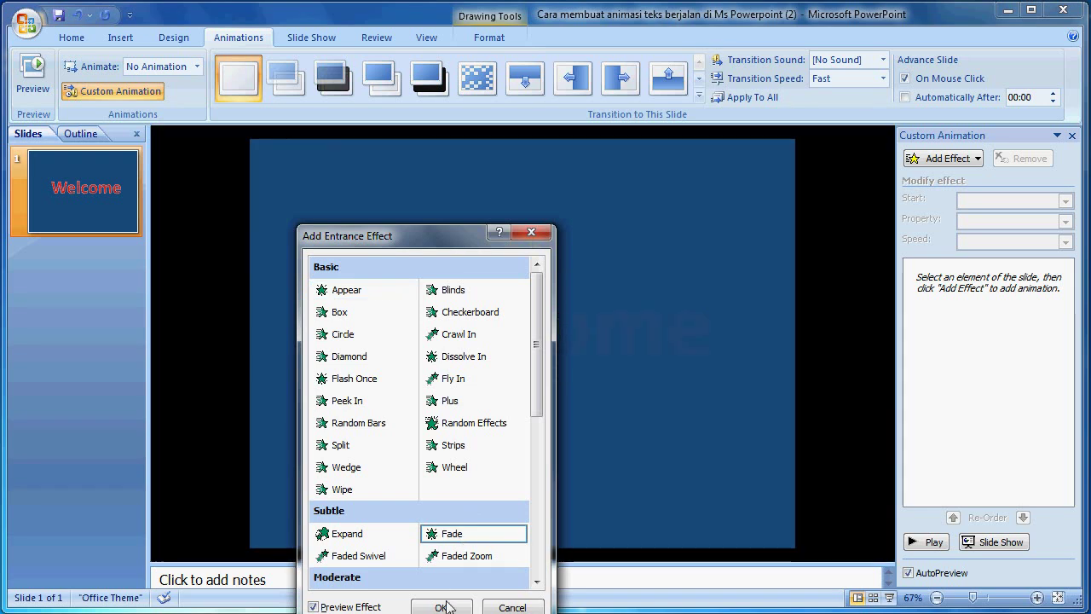
left_click(442, 605)
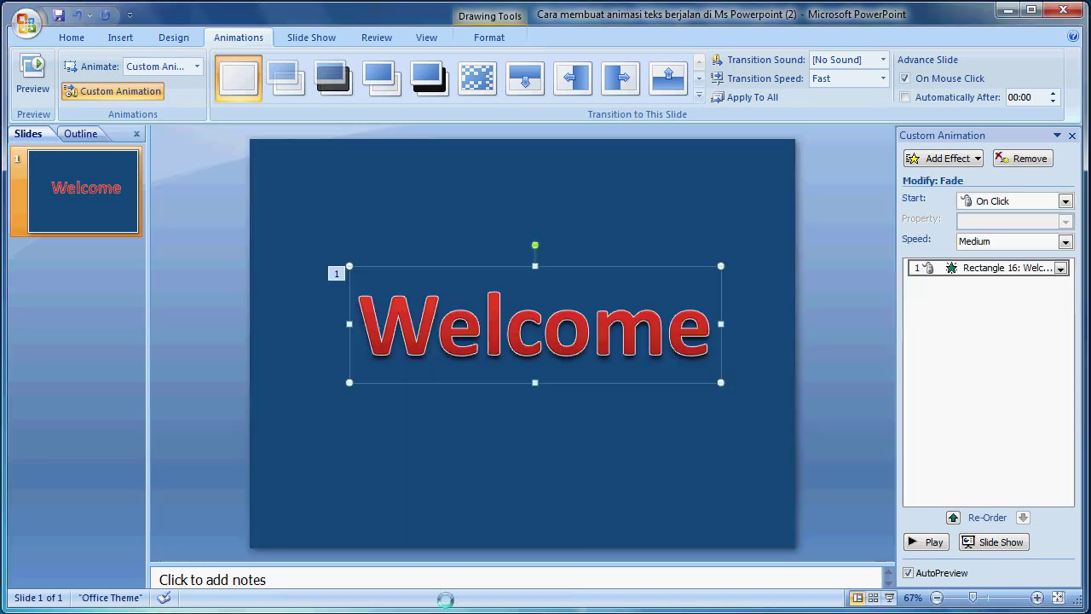
Set the Fade to start With Previous with a 3-second delay.
left_click(1025, 202)
left_click(1013, 233)
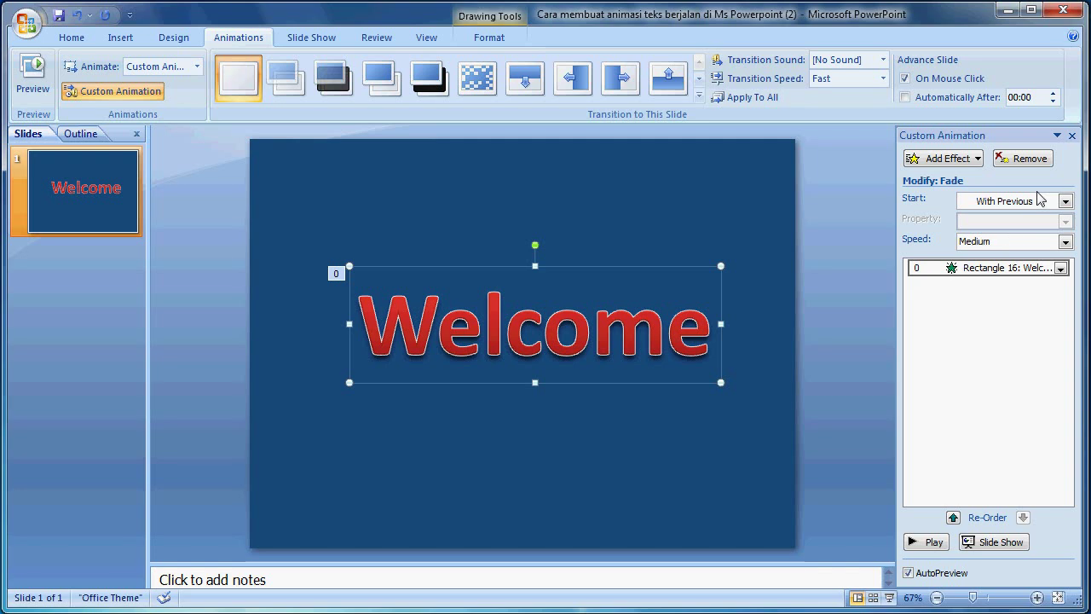
left_click(1062, 269)
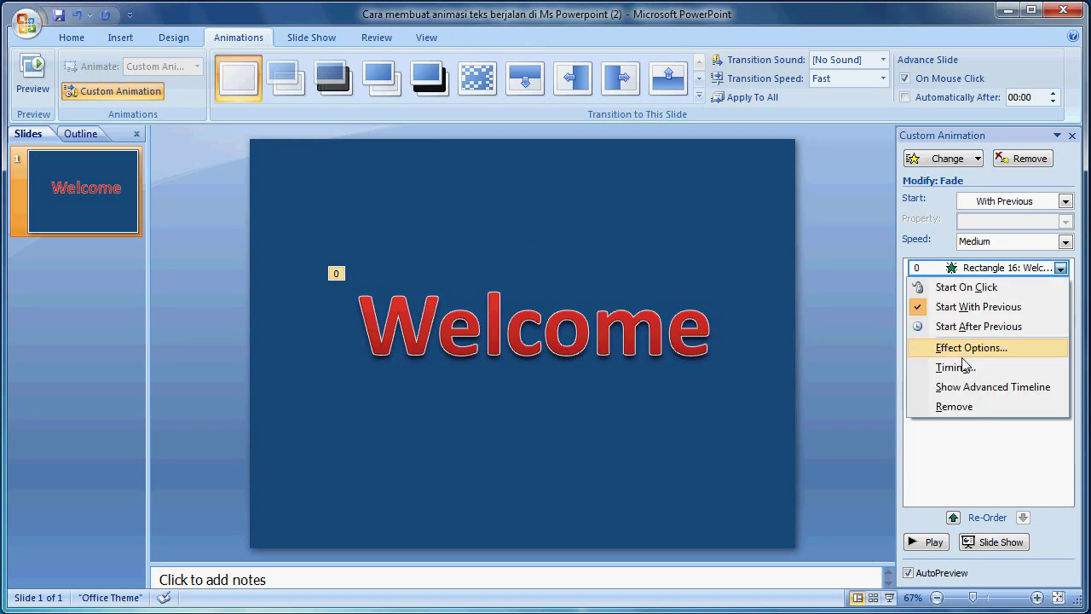
left_click(951, 370)
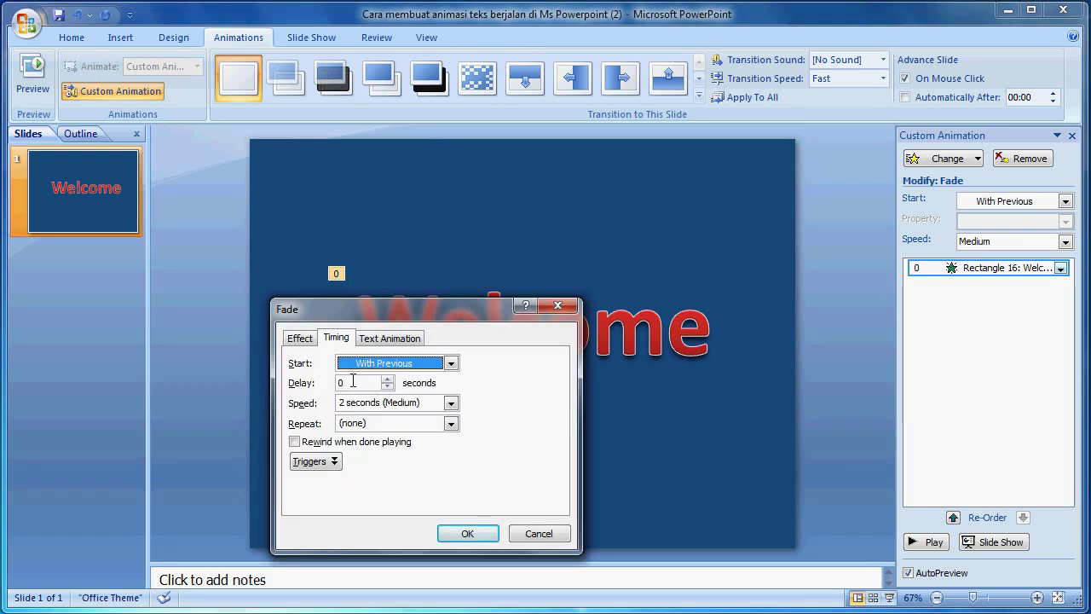
key("Tab")
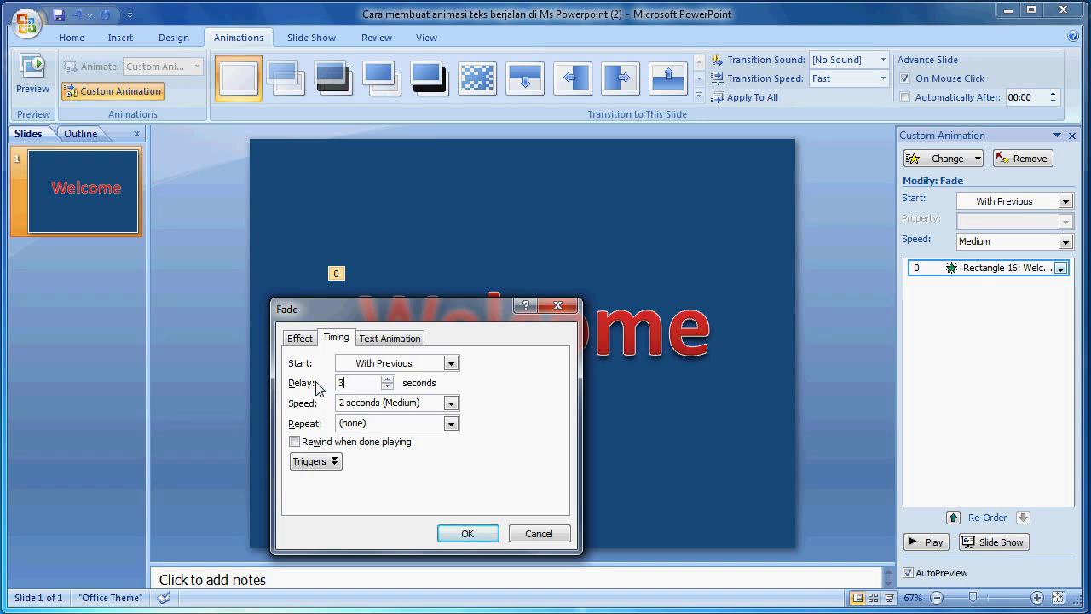
left_click(468, 533)
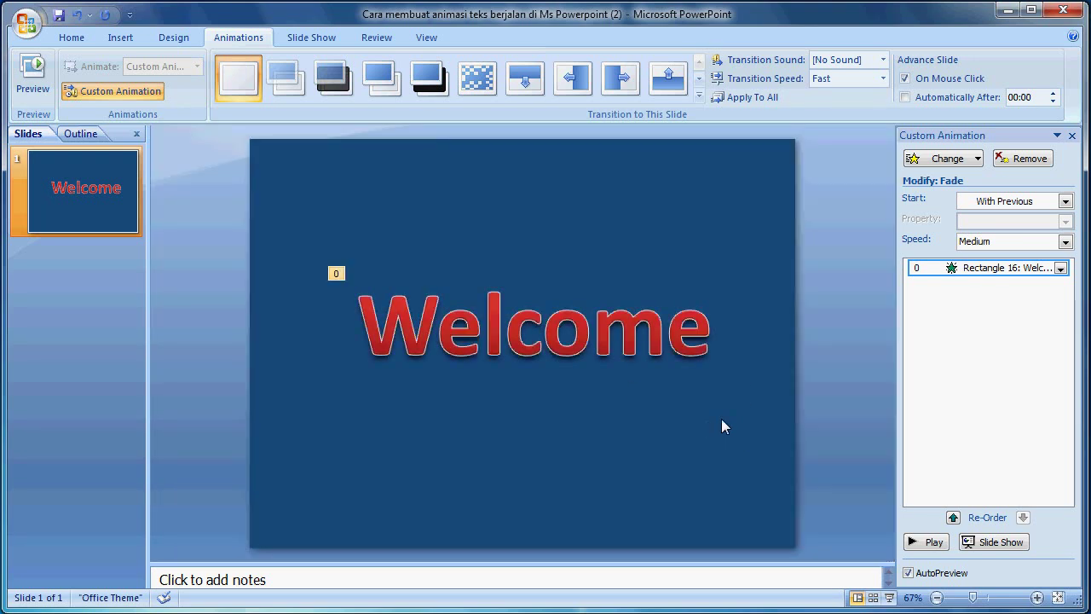
left_click(675, 314)
Add a Left motion path to Welcome, starting With Previous.
left_click(946, 158)
mouse_move(938, 238)
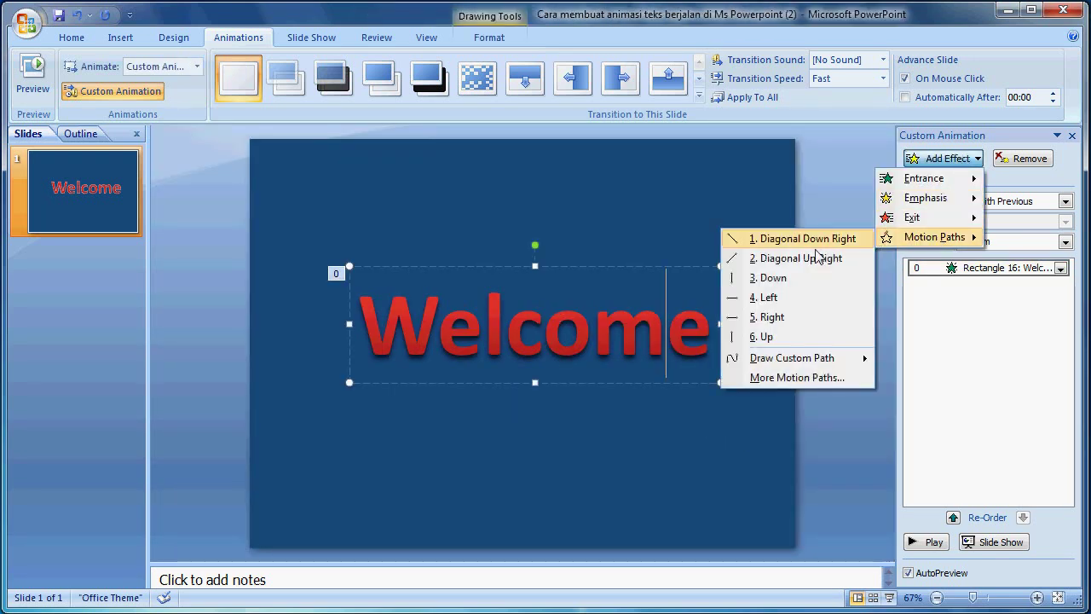
left_click(763, 295)
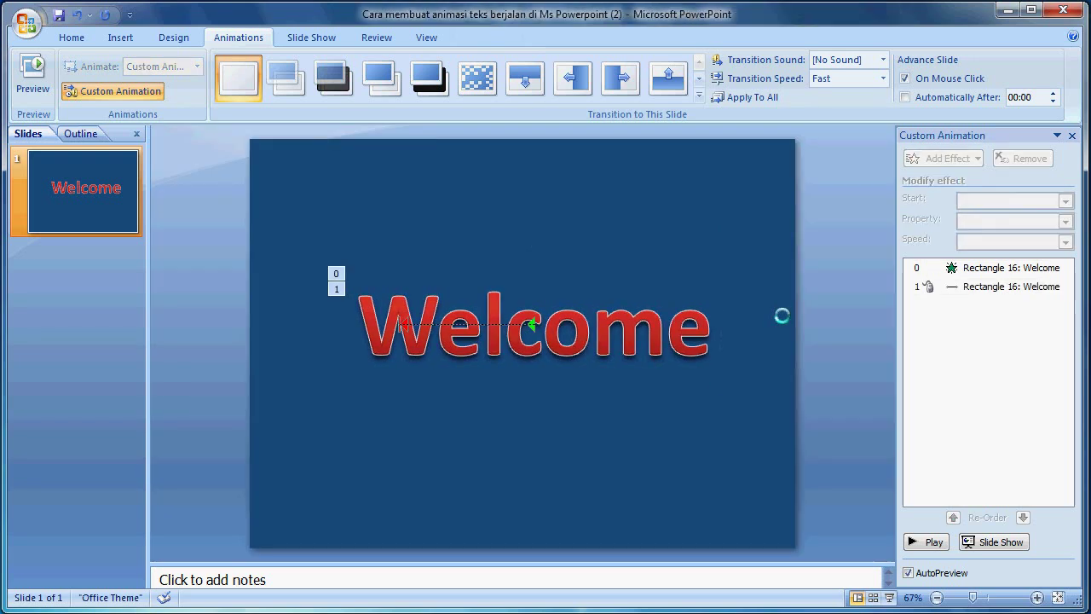
left_click(1053, 287)
left_click(1065, 202)
left_click(1013, 234)
Set the Left motion's speed to 20 seconds in its Timing settings.
left_click(1061, 286)
left_click(956, 385)
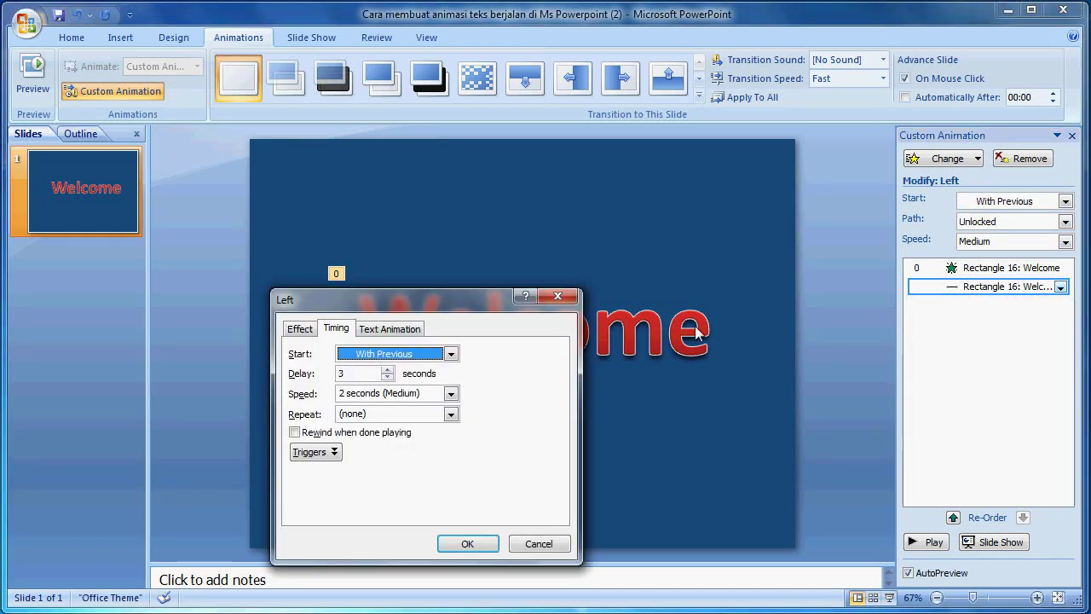
double_click(341, 373)
type("0")
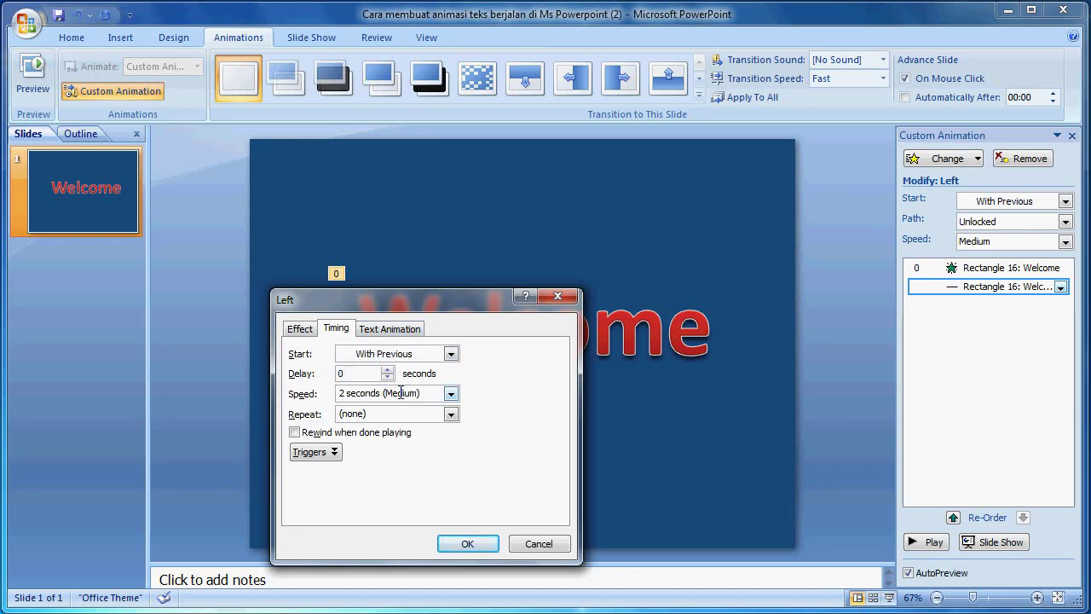
left_click(341, 392)
left_click(341, 393)
type("0")
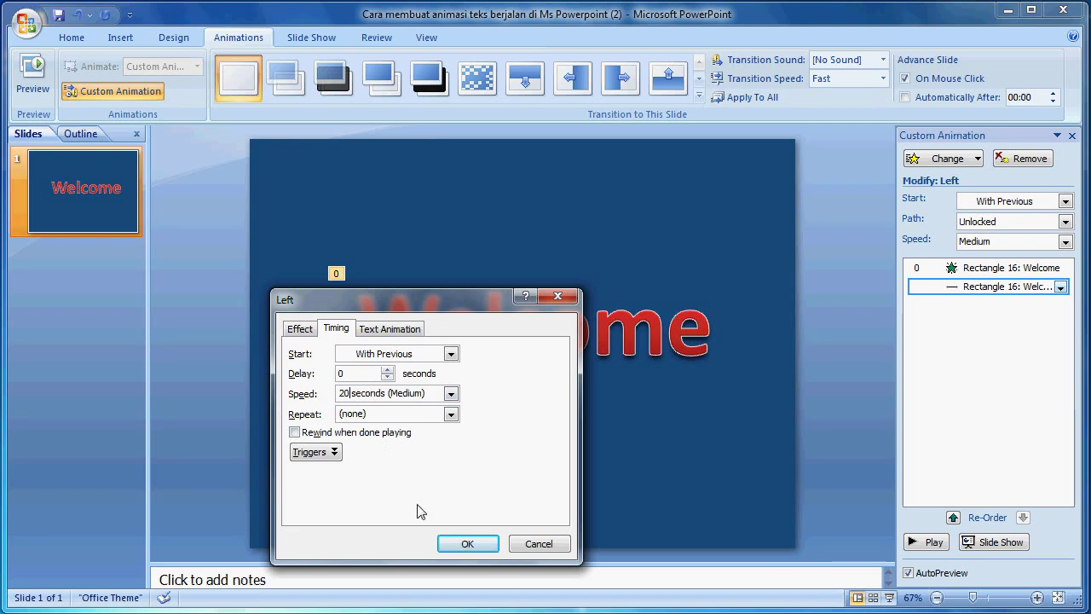
left_click(466, 543)
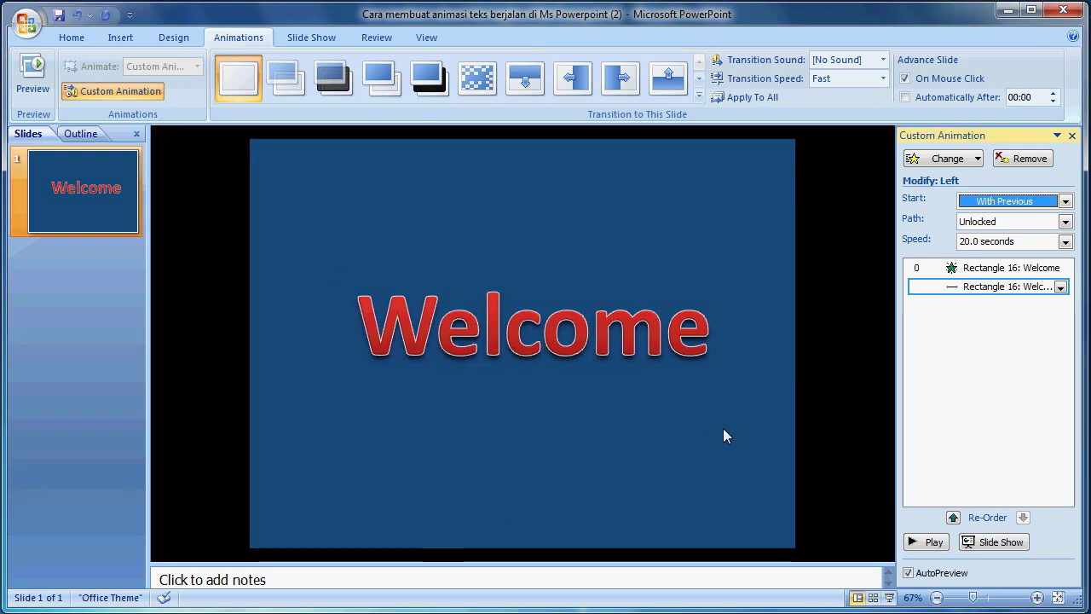
left_click(788, 361)
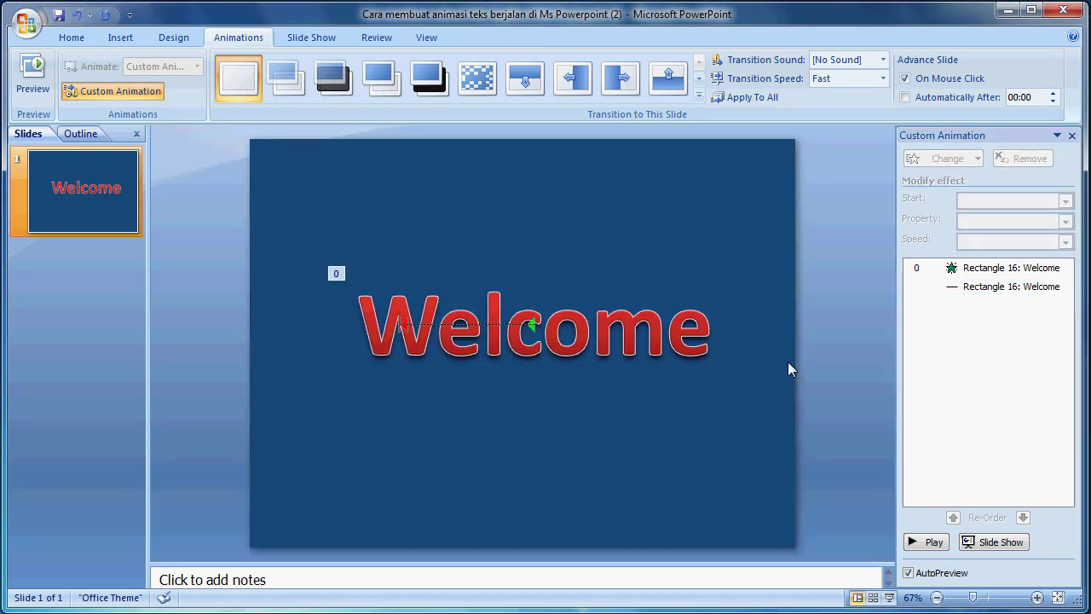
Shift Welcome's motion path right and pull its start point slightly left.
left_click(460, 325)
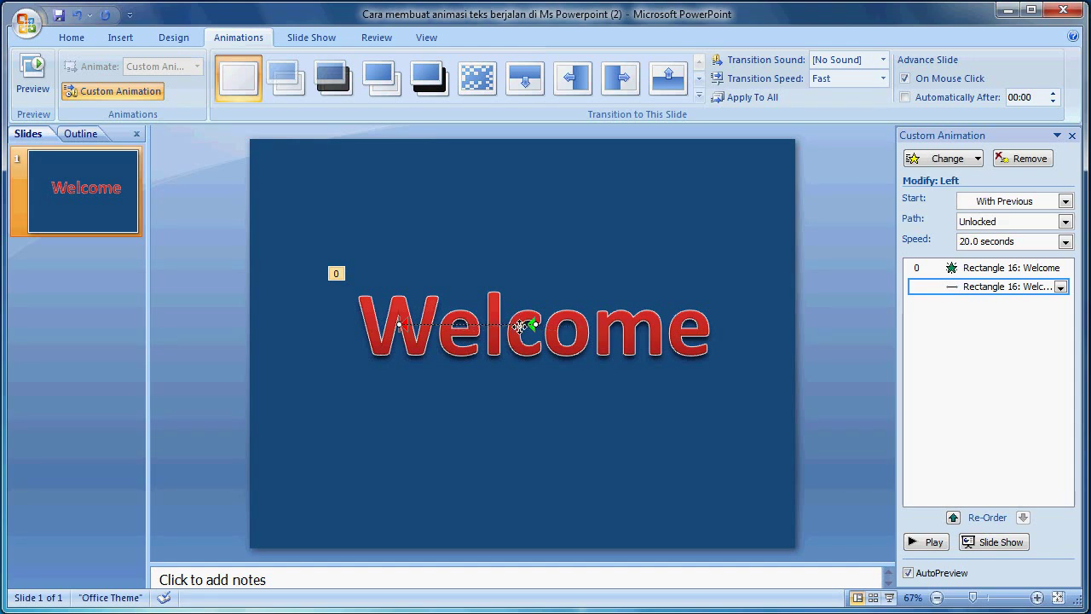
left_click_drag(528, 325, 594, 325)
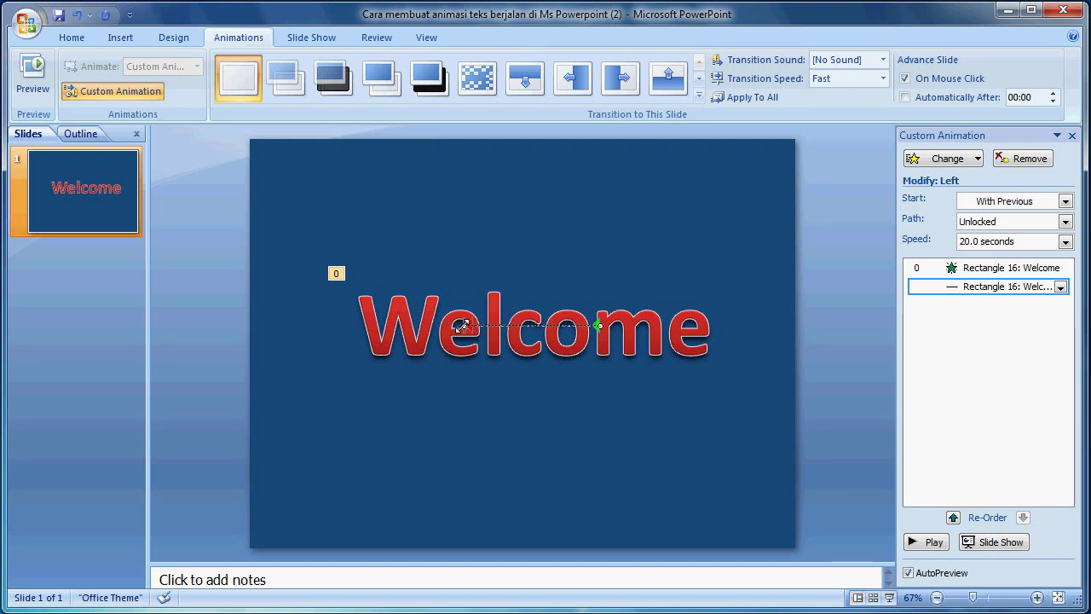
left_click_drag(458, 324, 444, 325)
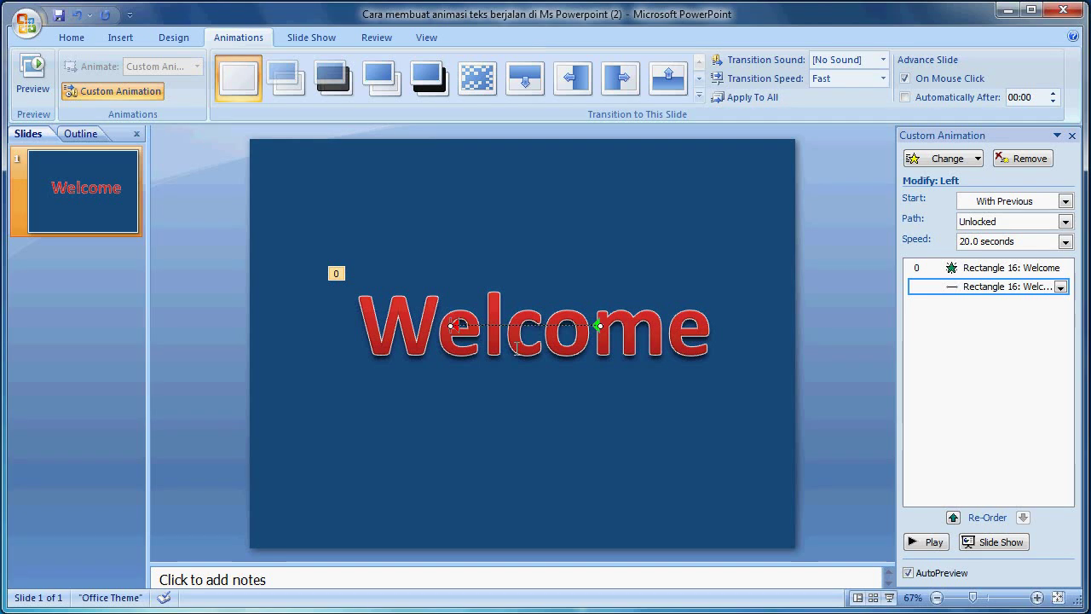
left_click(608, 404)
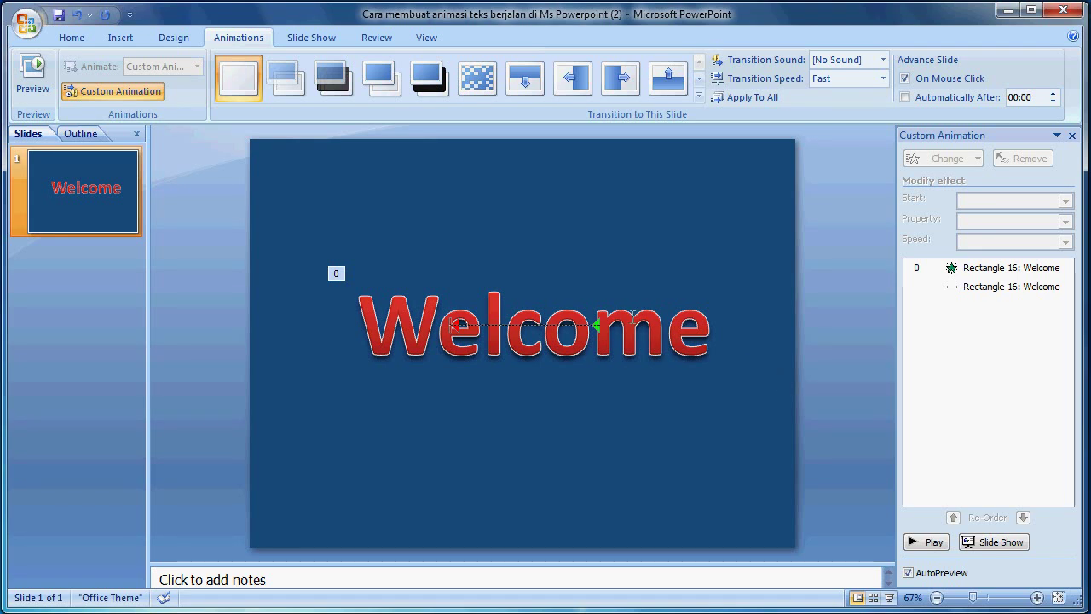
left_click(634, 315)
left_click(959, 158)
Add a Fade exit to Welcome, starting With Previous after a 7-second delay.
mouse_move(943, 218)
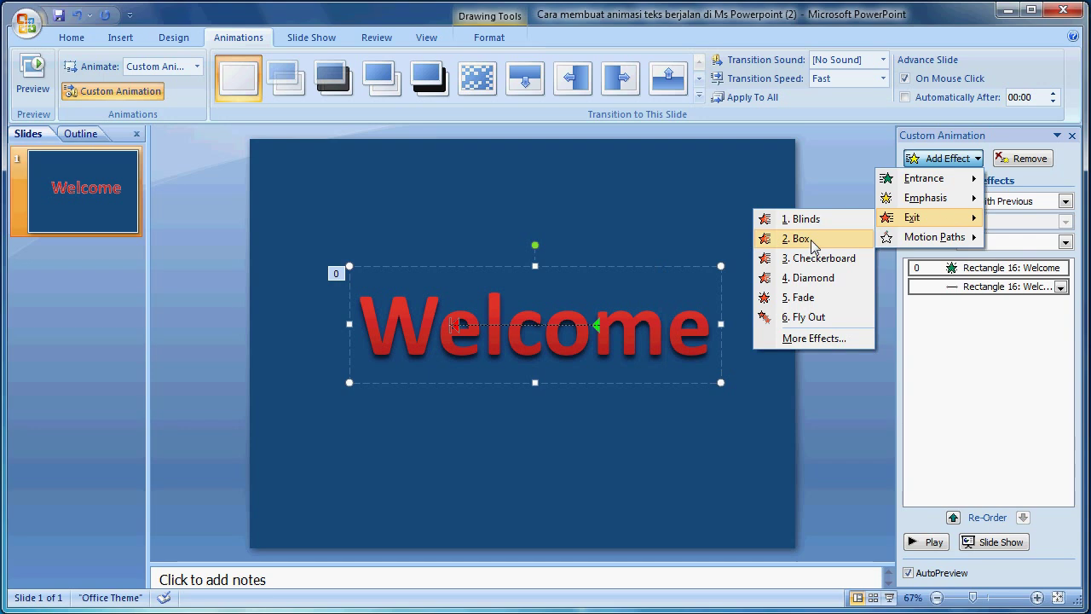
left_click(789, 297)
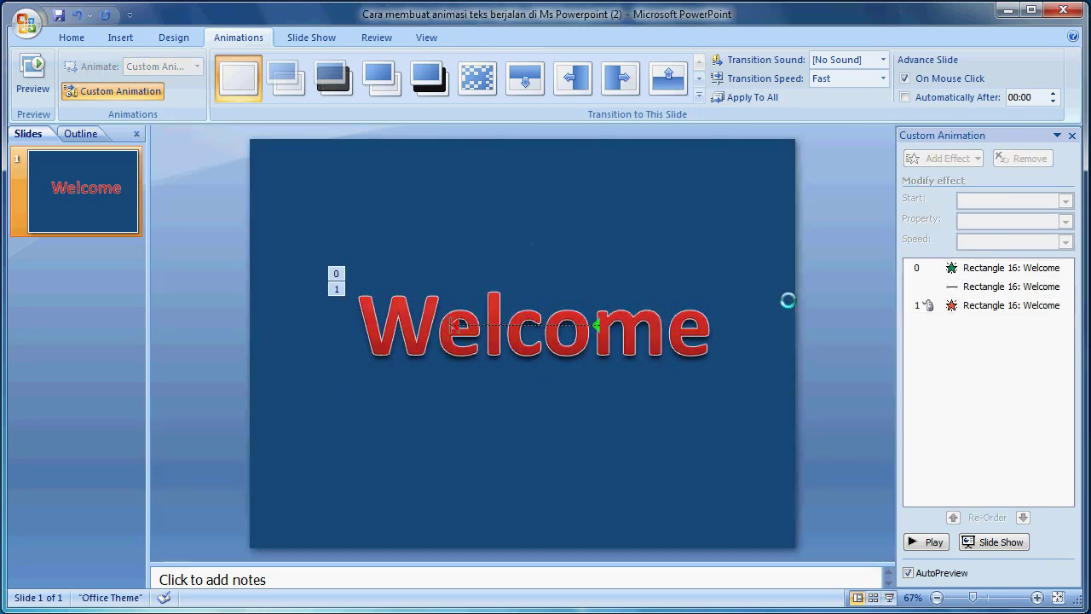
left_click(1047, 305)
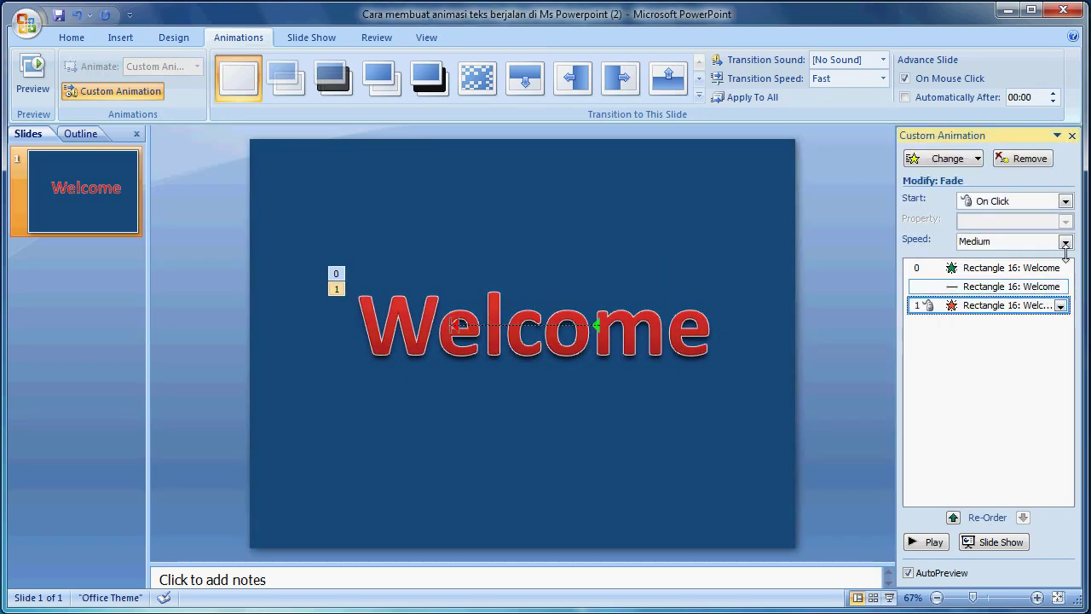
left_click(1066, 201)
left_click(1019, 234)
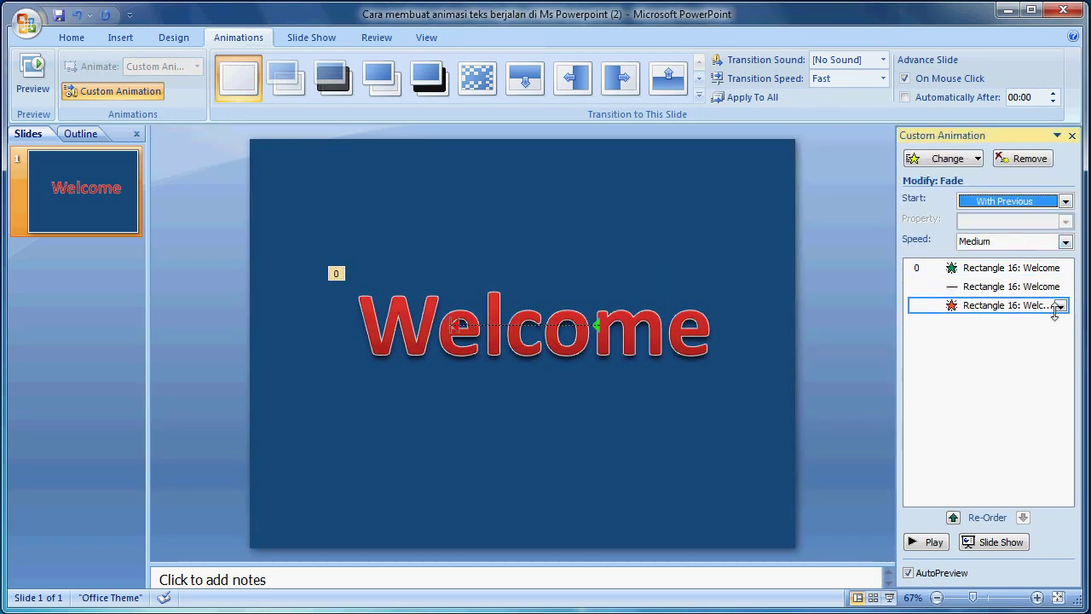
left_click(1060, 305)
left_click(956, 405)
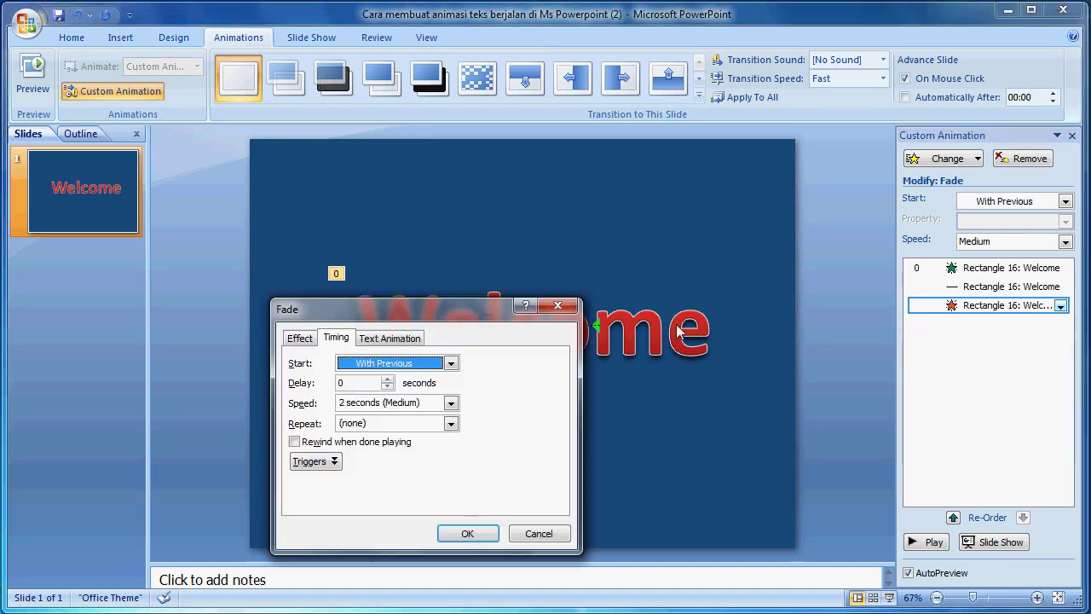
double_click(359, 383)
type("7")
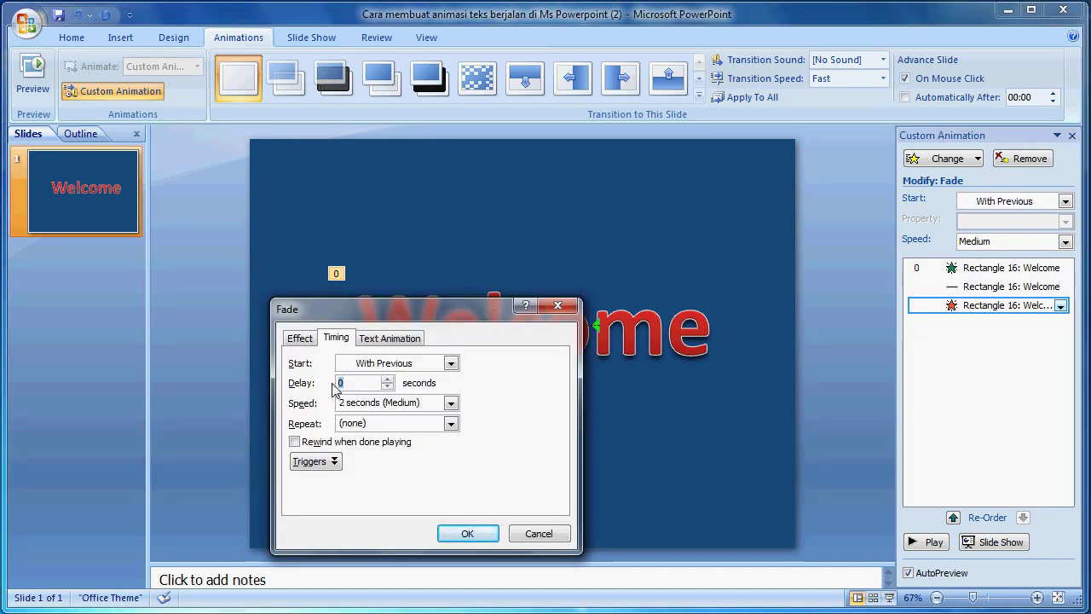
left_click(465, 533)
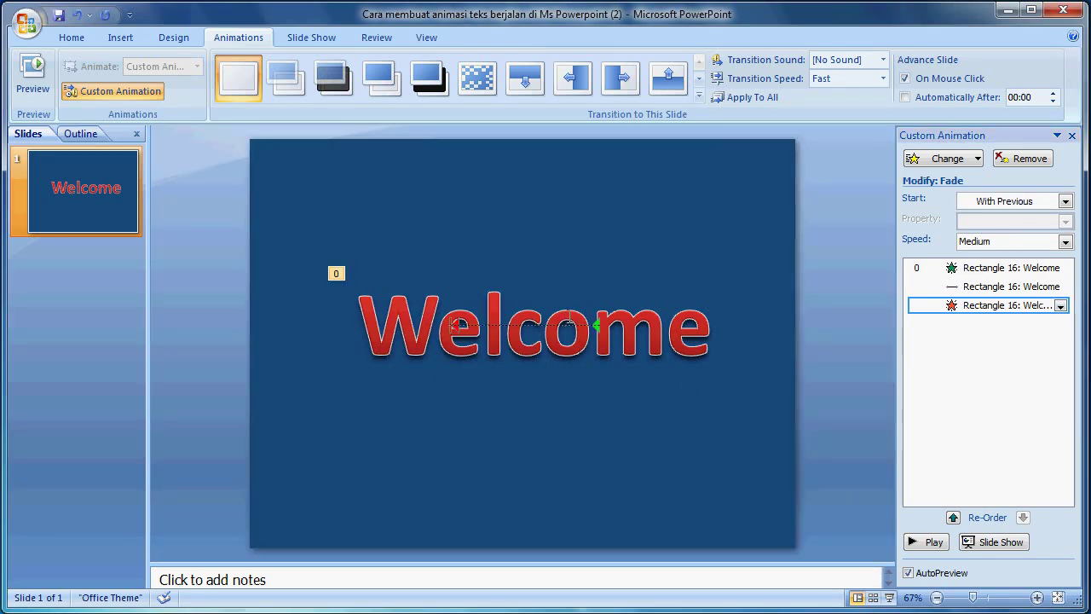
Copy the red Welcome shape and paste a duplicate onto the slide.
left_click(576, 312)
right_click(600, 265)
left_click(665, 291)
right_click(760, 225)
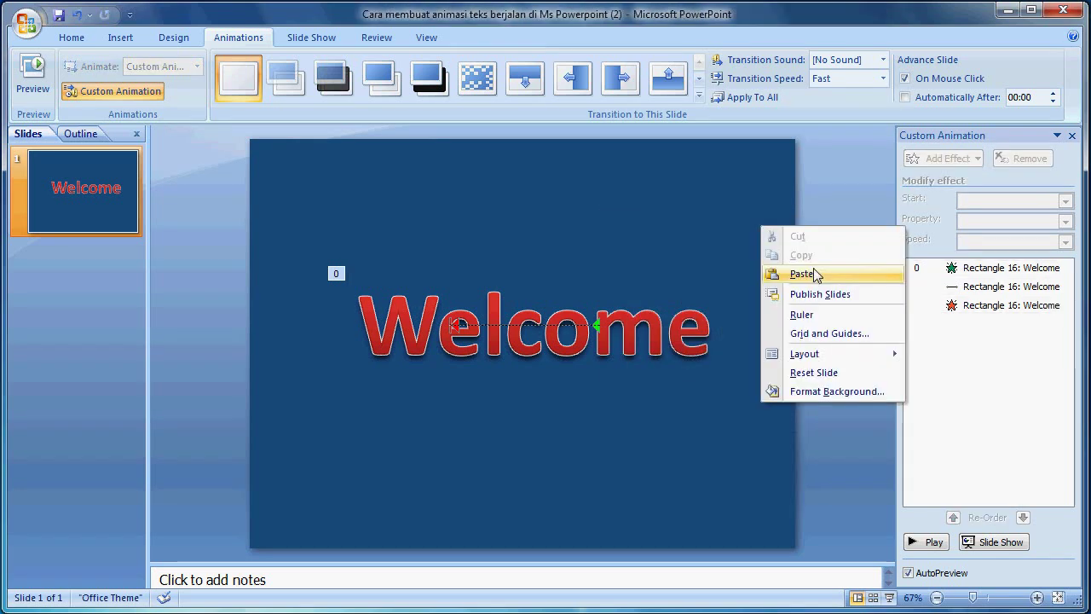
left_click(805, 273)
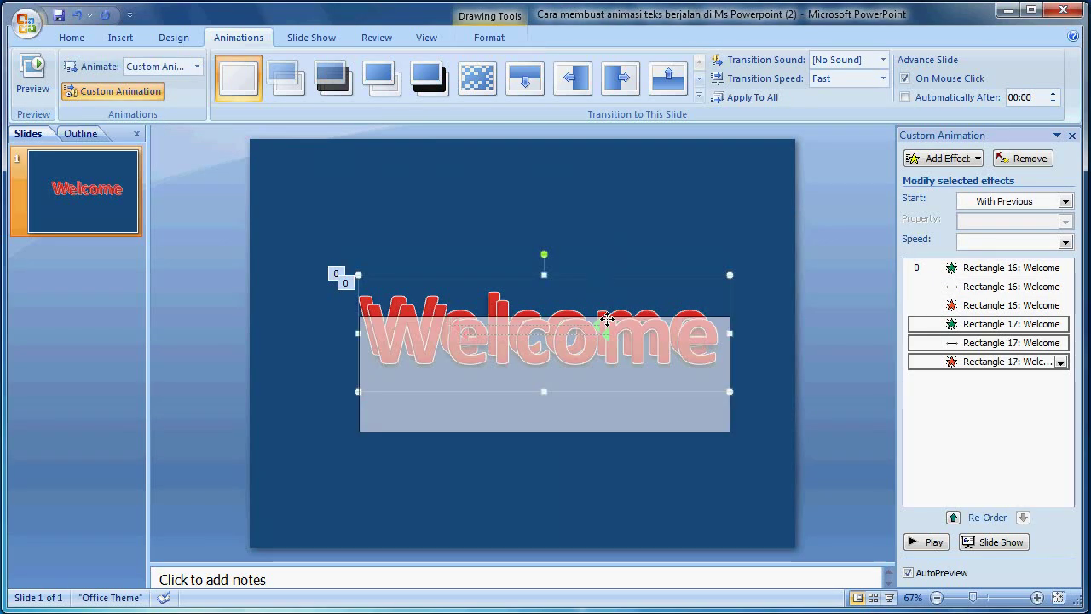
Move the copy below the original and set its font size to 100.
left_click_drag(604, 274, 614, 370)
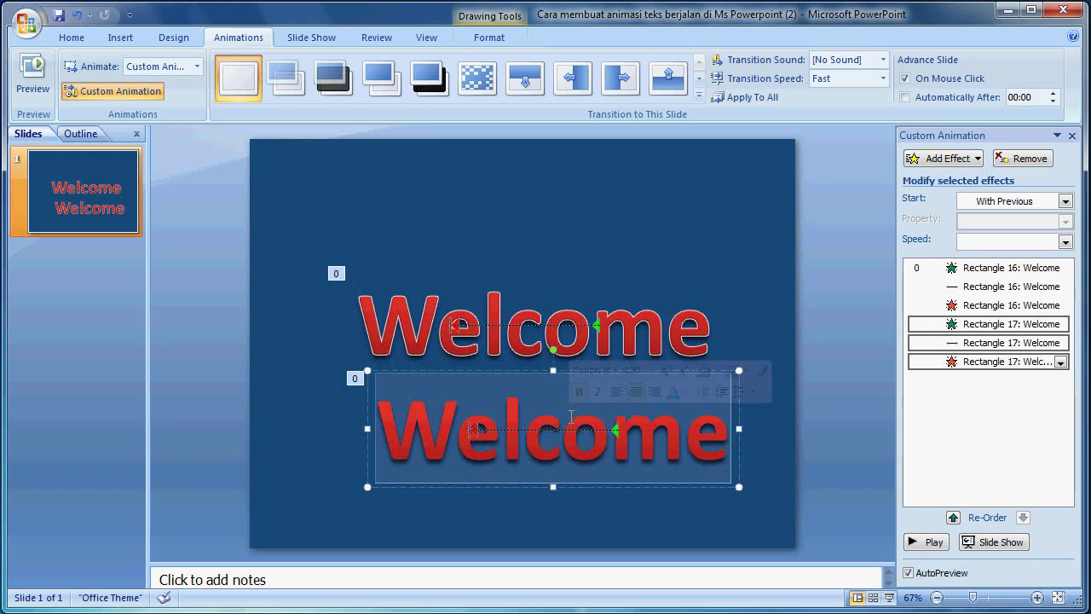
left_click(71, 38)
left_click(349, 67)
type("100")
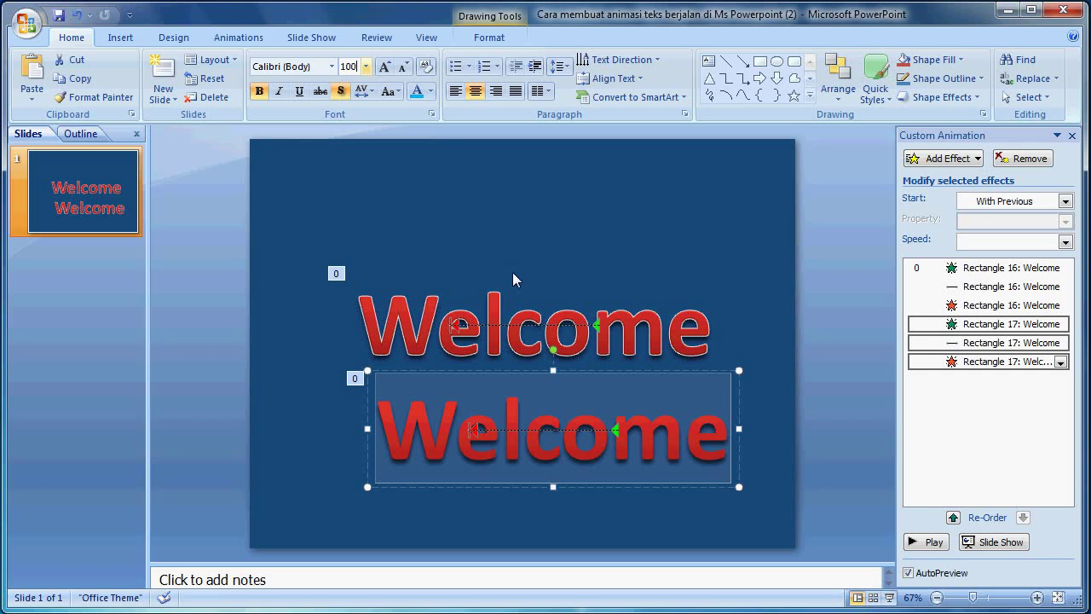
key("Return")
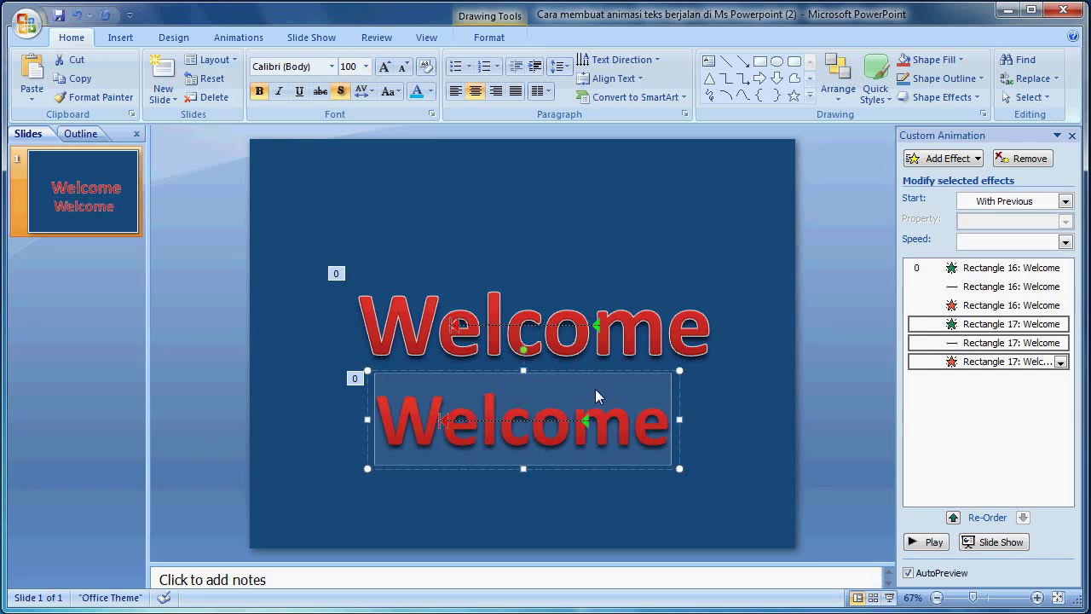
left_click_drag(588, 373, 638, 411)
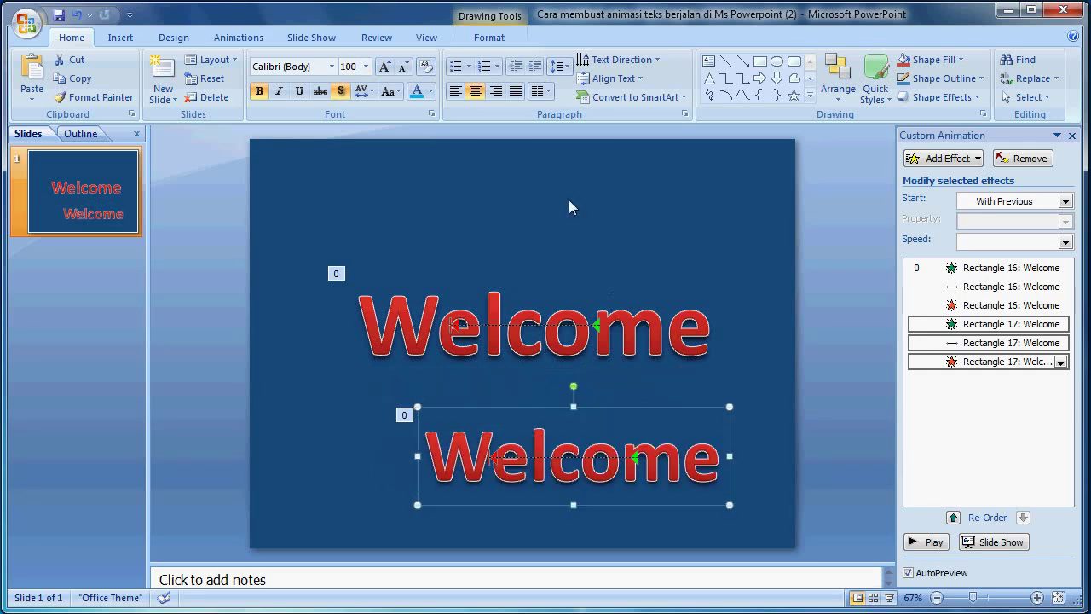
Apply a WordArt style with olive green text fill and move the copy further right.
left_click(484, 39)
left_click(639, 110)
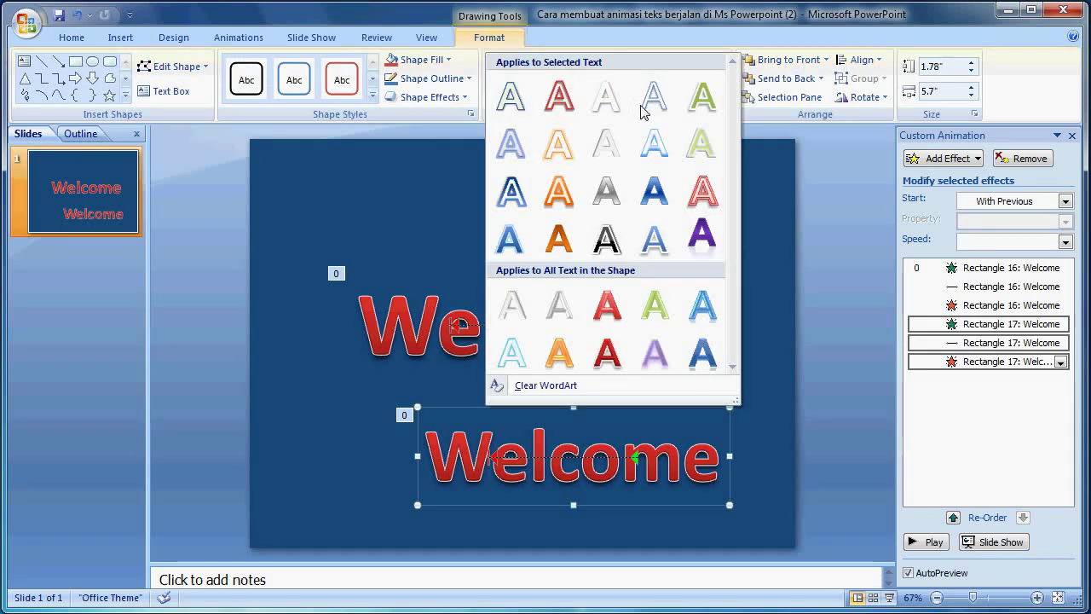
left_click(655, 351)
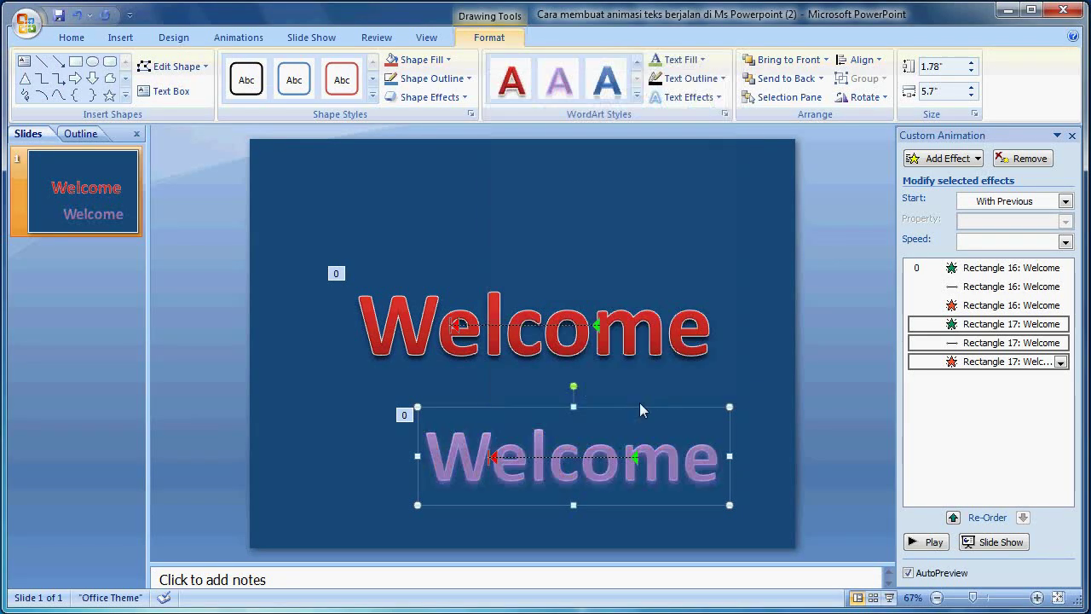
left_click(700, 60)
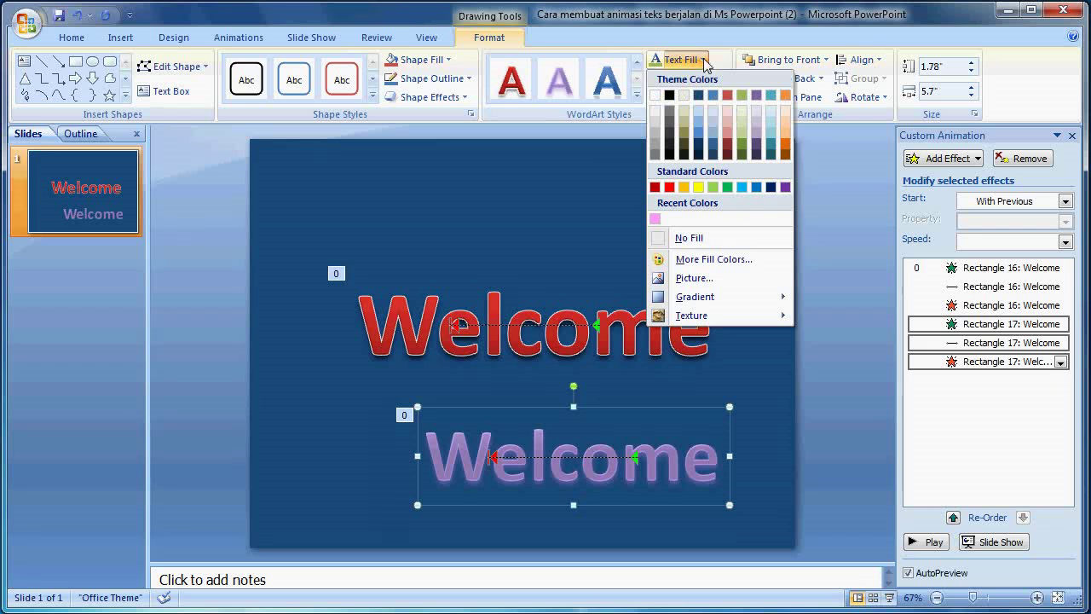
left_click(741, 96)
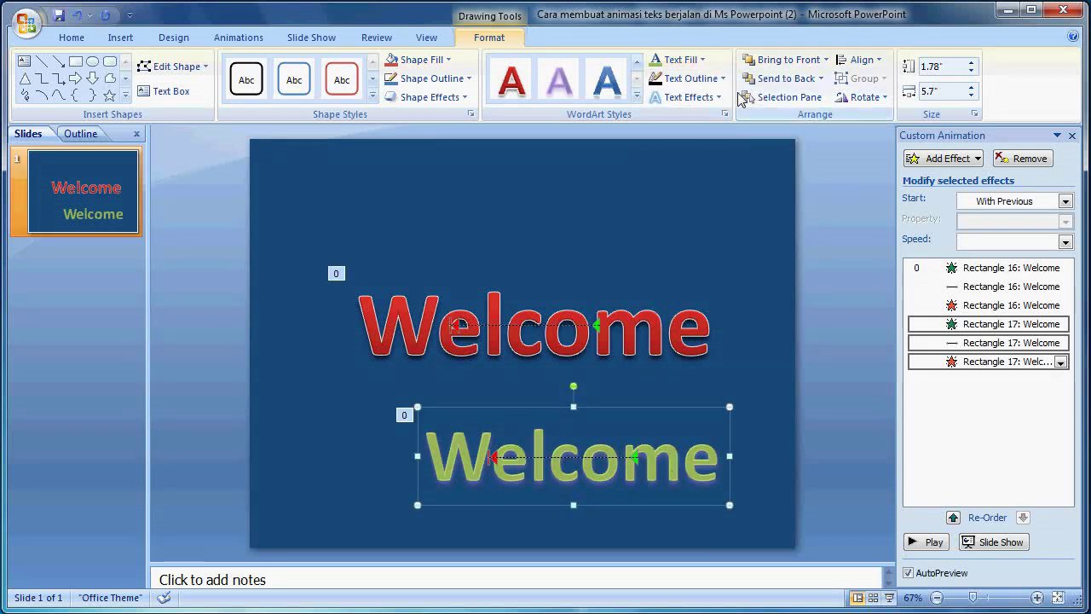
left_click(647, 401)
left_click(632, 424)
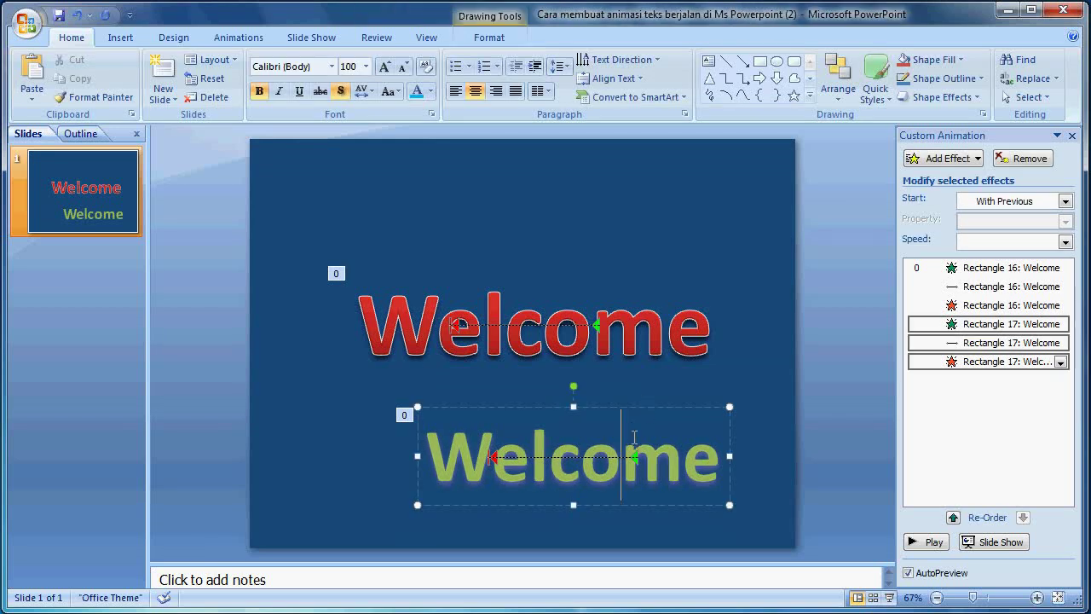
left_click_drag(640, 404, 675, 405)
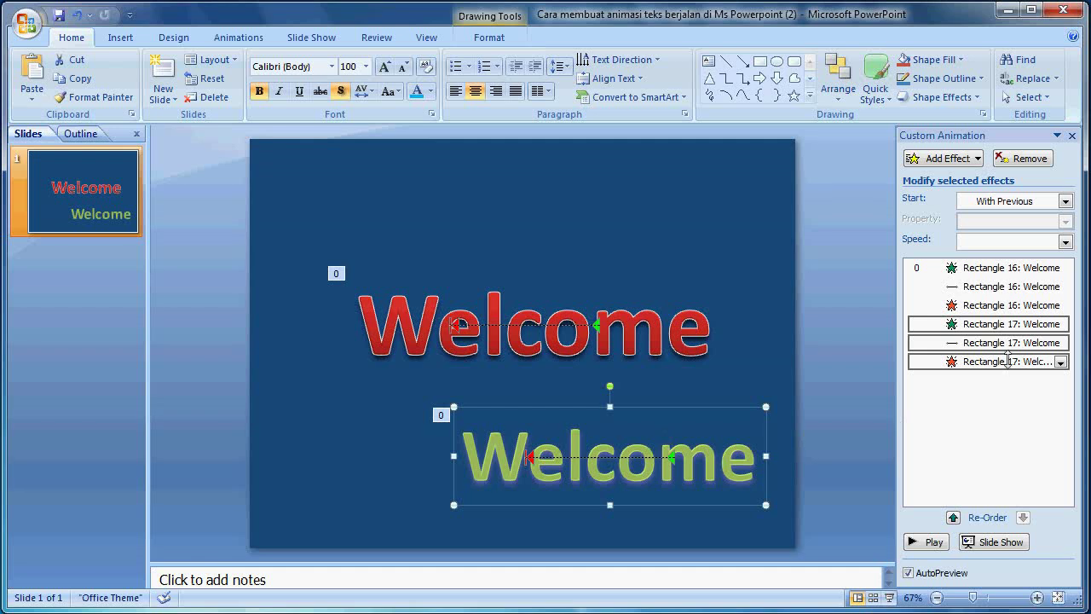
Set the green copy's fade-in delay to 1 second.
left_click(1060, 324)
left_click(1061, 325)
left_click(956, 424)
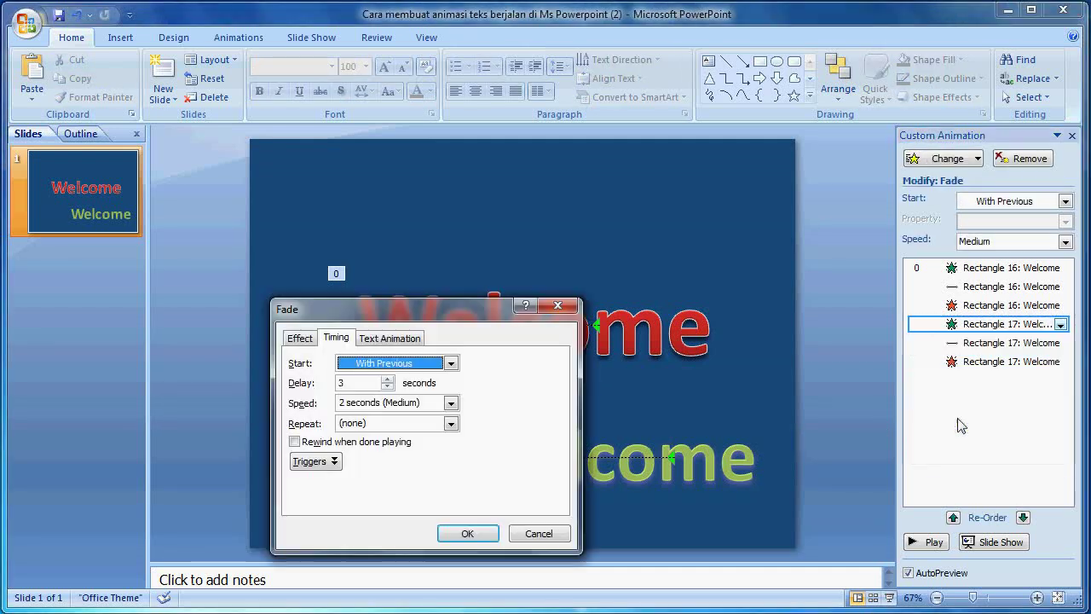
double_click(360, 383)
type("10")
left_click(473, 532)
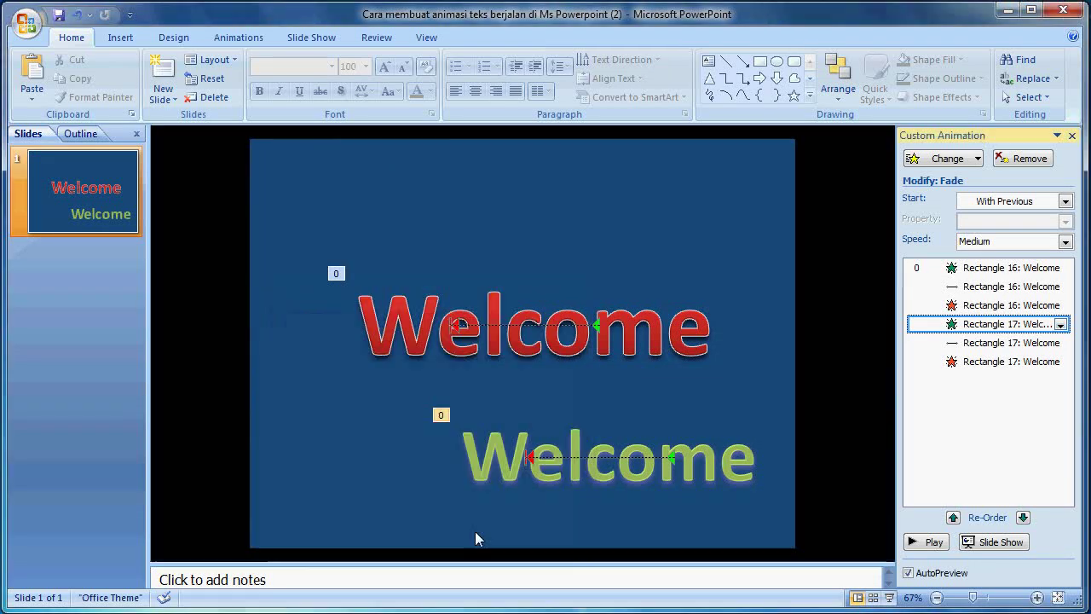
Set the green copy's motion path speed to 27 seconds.
left_click(1054, 343)
left_click(1062, 342)
left_click(933, 441)
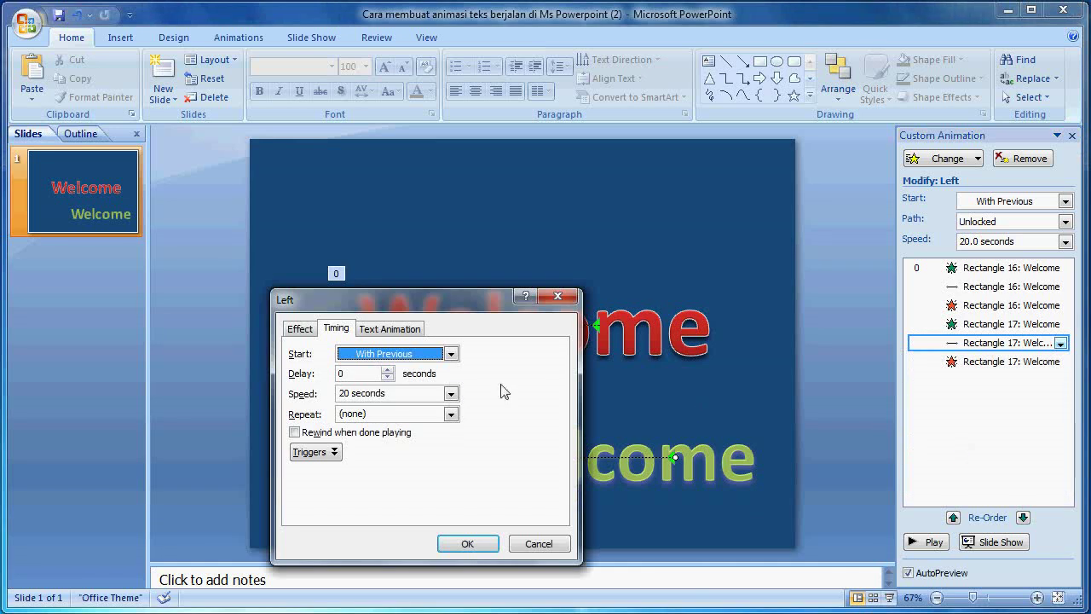
left_click(373, 394)
left_click(356, 394)
key("BackSpace")
key("BackSpace")
type("27")
left_click(467, 543)
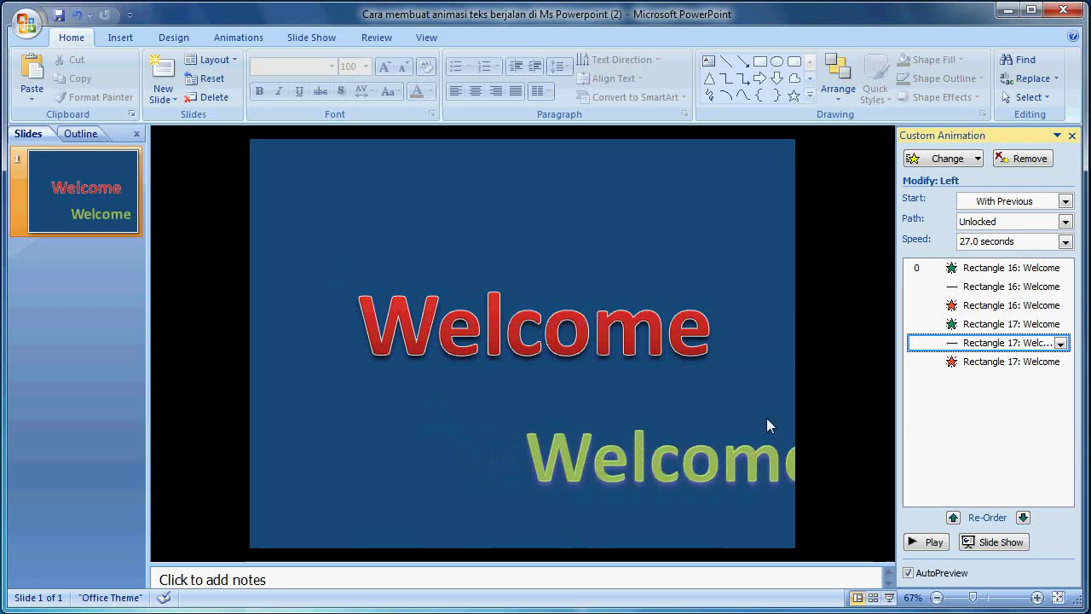
Change the green copy's fade-out delay from 7 to 14 seconds.
left_click(1061, 362)
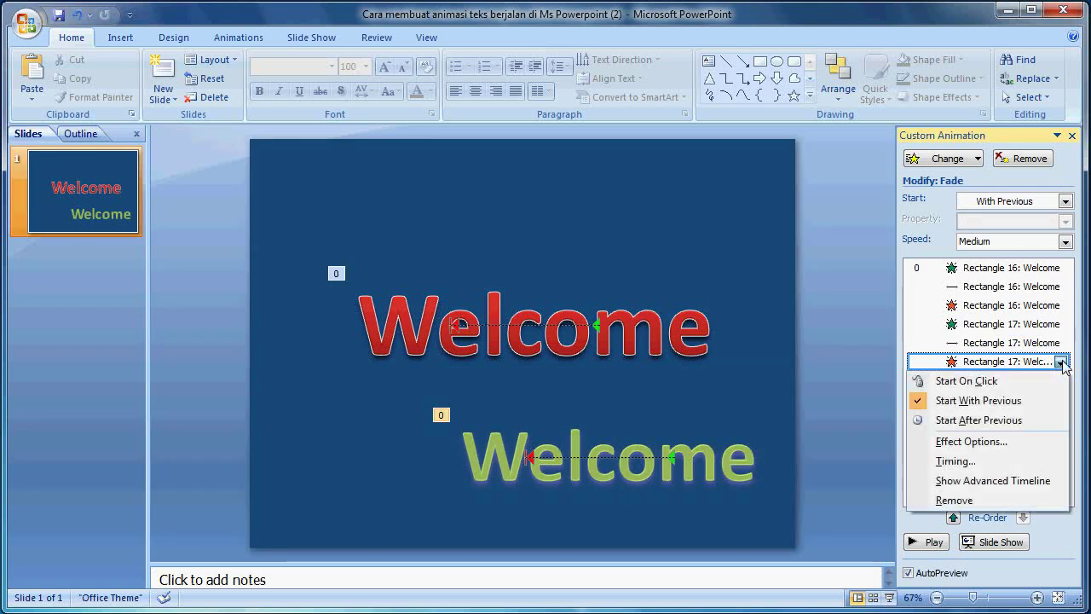
left_click(942, 461)
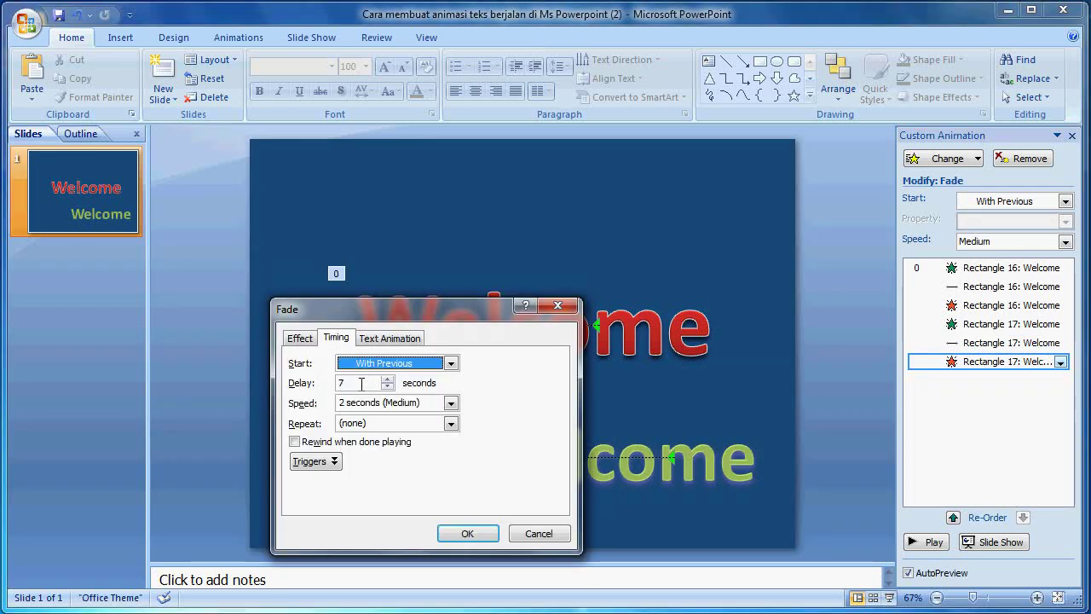
left_click_drag(363, 383, 335, 384)
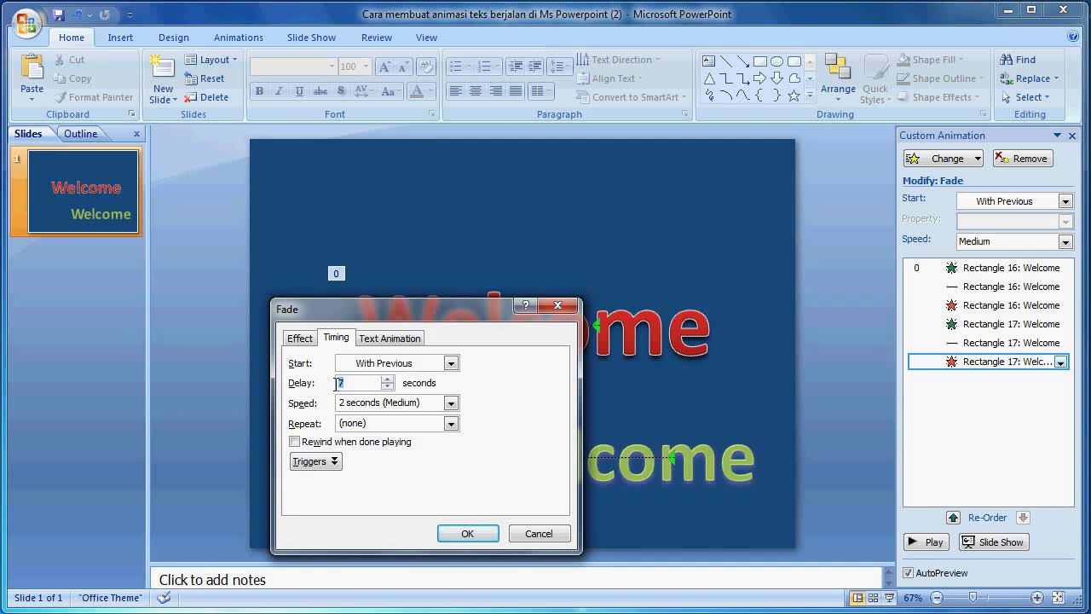
type("14")
left_click(454, 528)
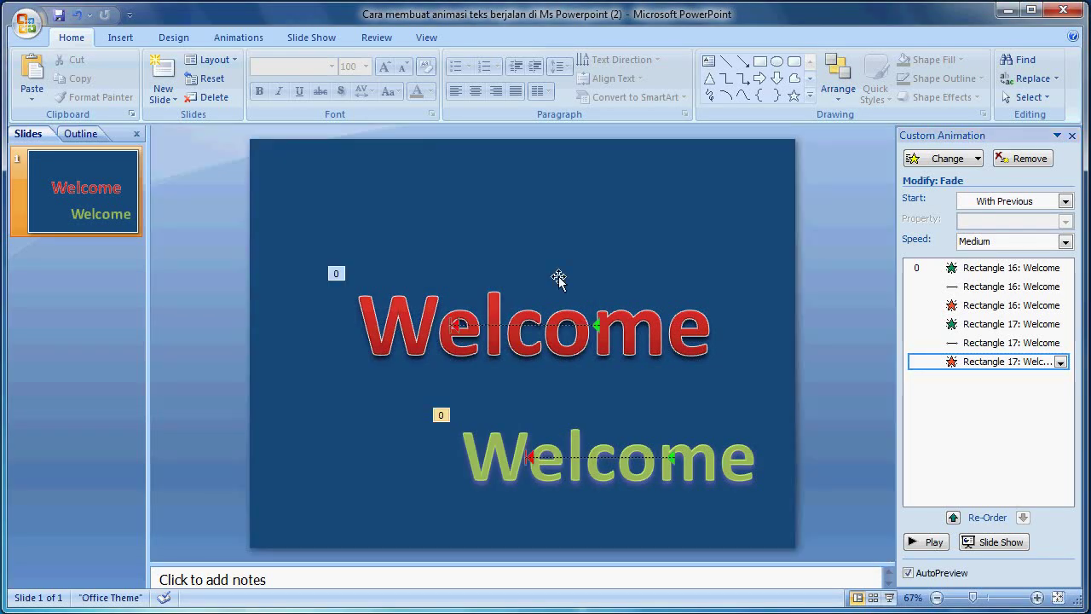
left_click(656, 421)
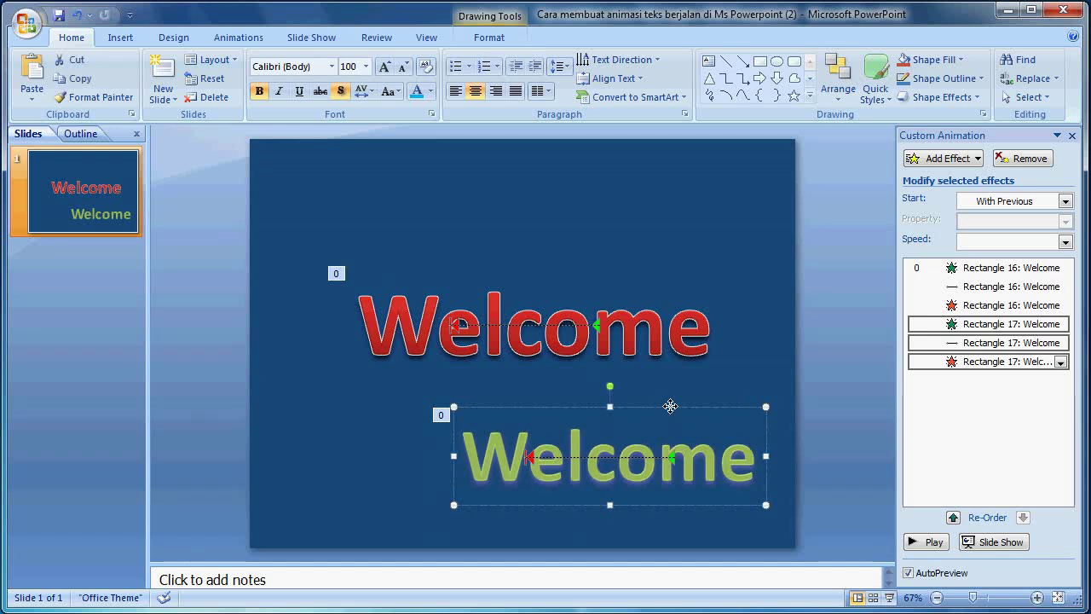
Paste a copy of the green Welcome at the slide's top-left and size it 80.
right_click(670, 406)
left_click(704, 435)
right_click(739, 221)
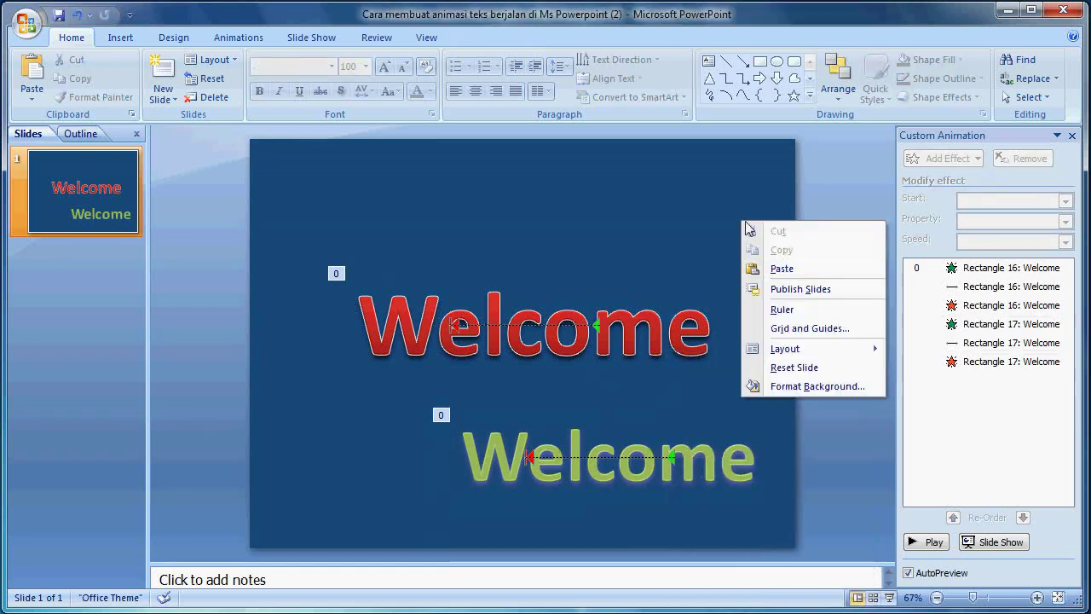
left_click(758, 267)
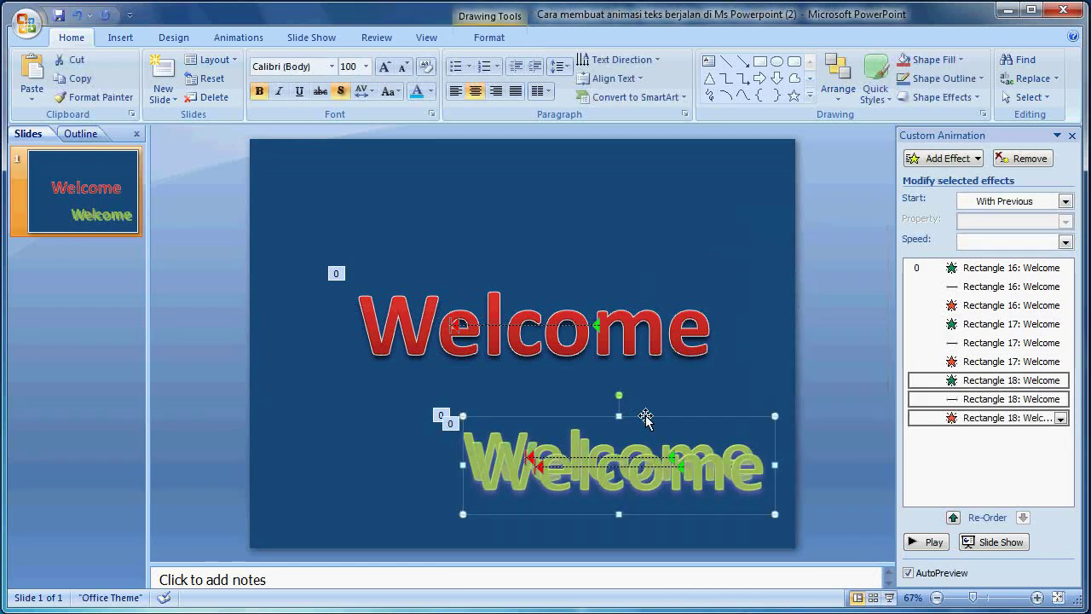
left_click_drag(645, 418, 488, 219)
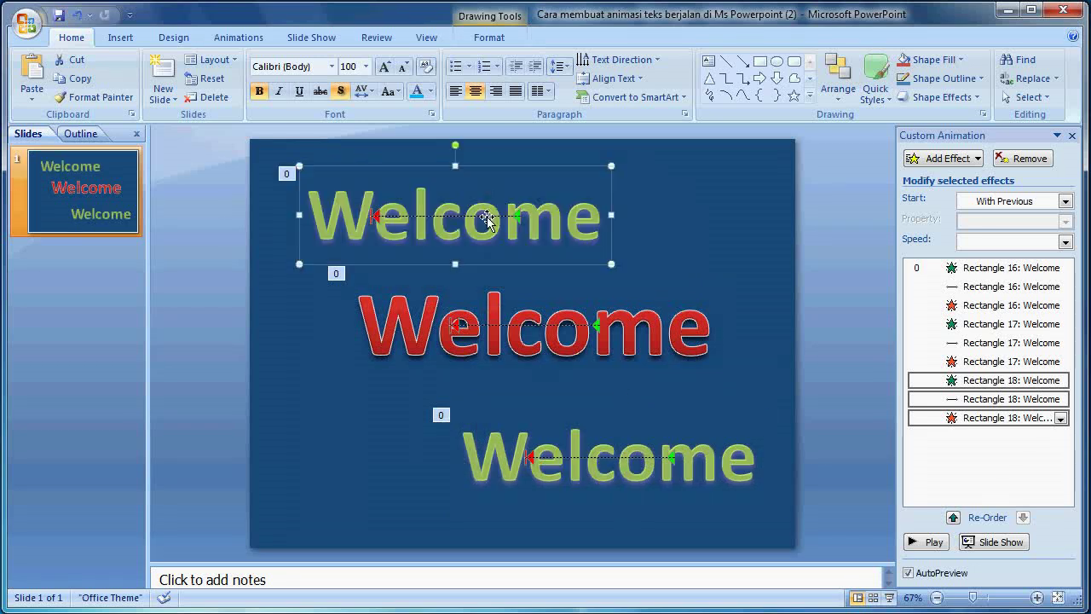
double_click(487, 219)
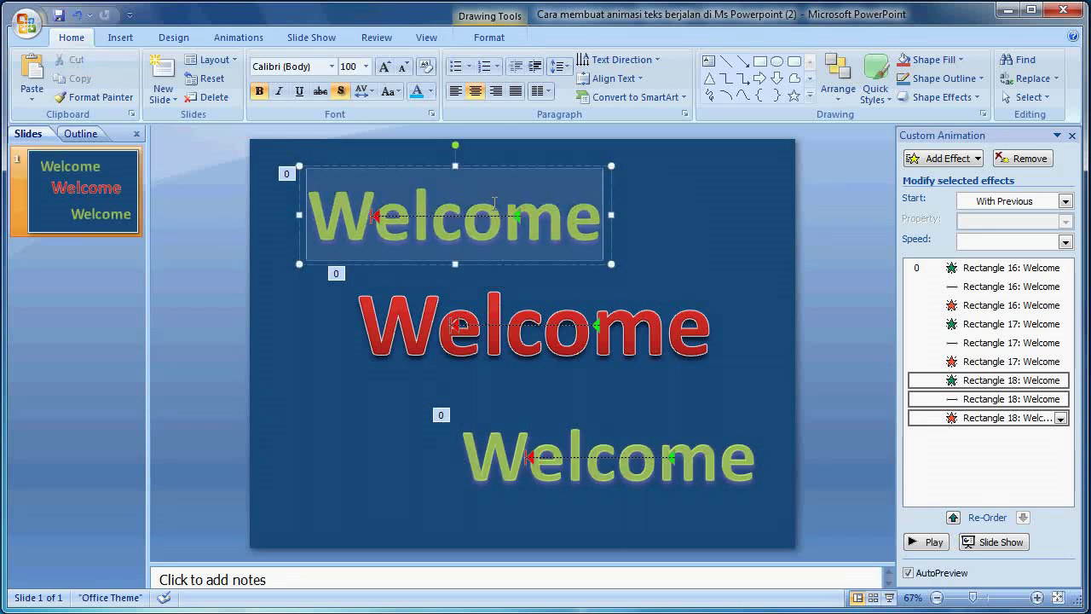
left_click(364, 65)
left_click(352, 389)
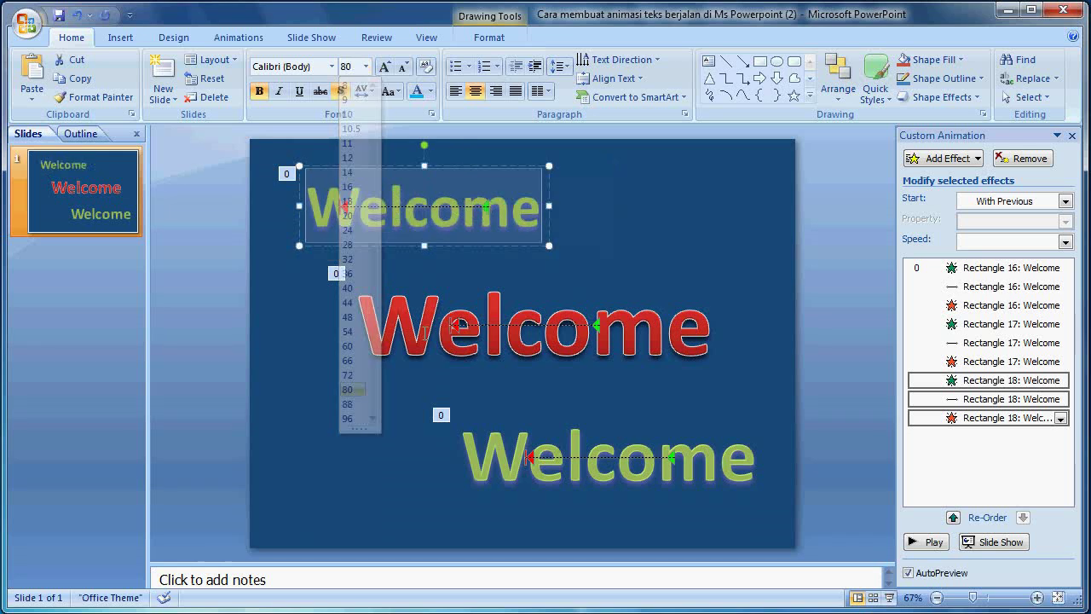
Colour the top Welcome's text pink via More Fill Colors.
left_click(505, 37)
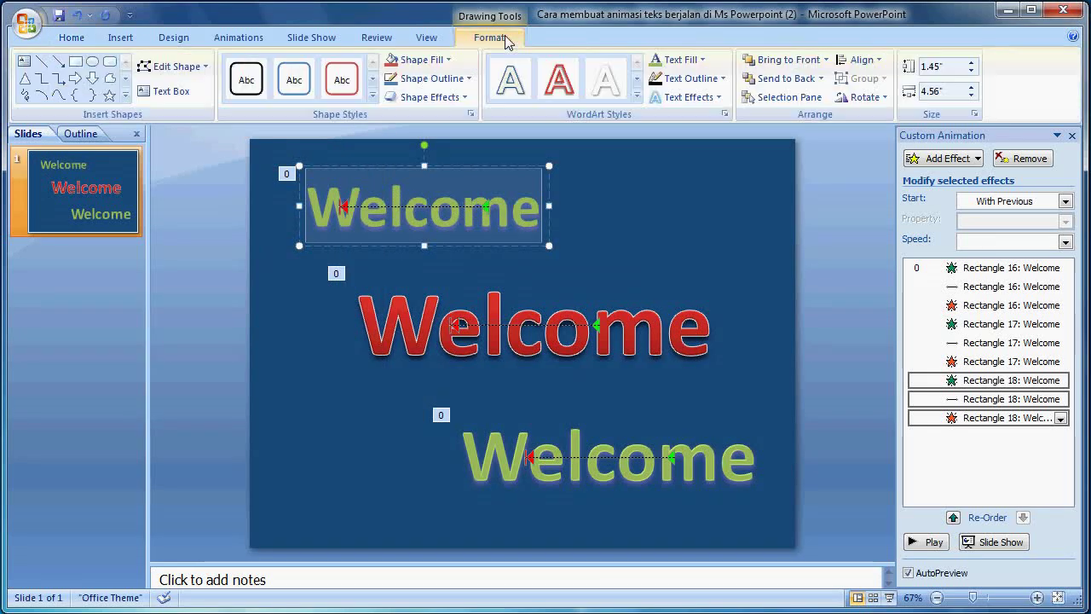
left_click(704, 63)
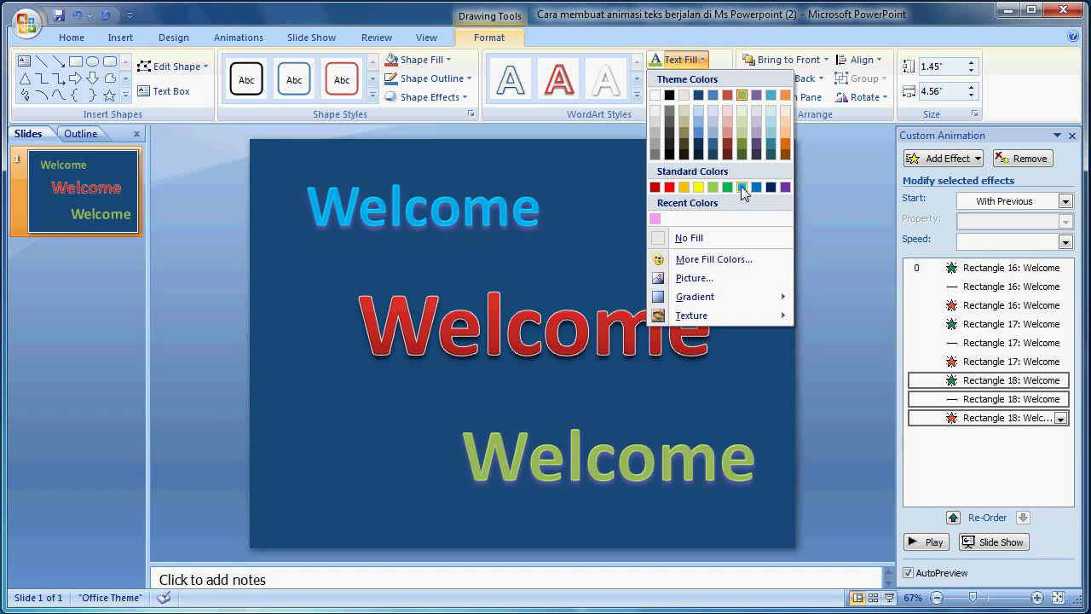
left_click(689, 261)
left_click(321, 303)
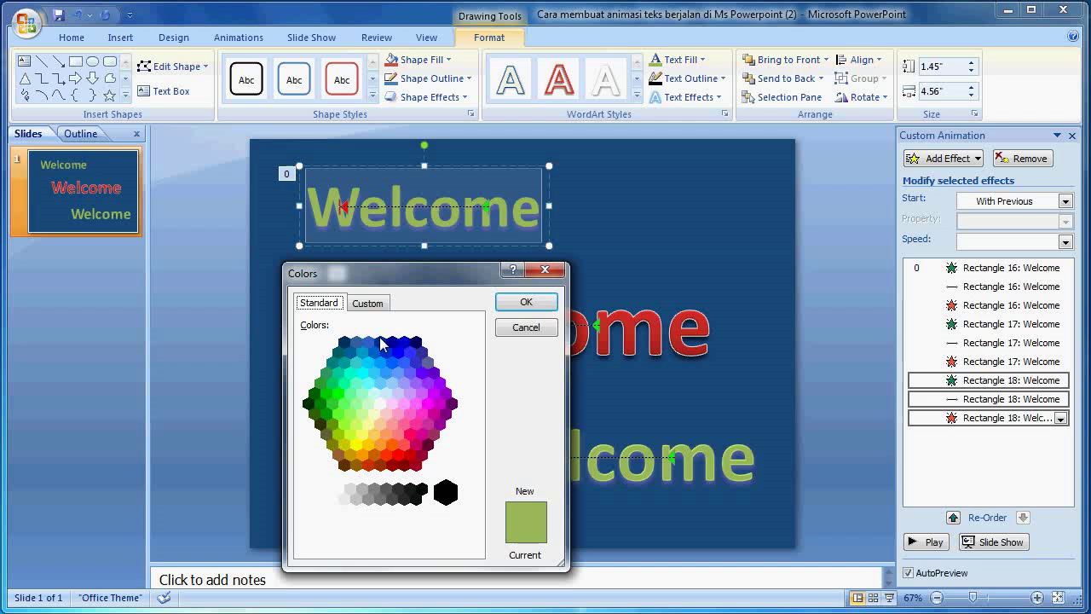
left_click(402, 402)
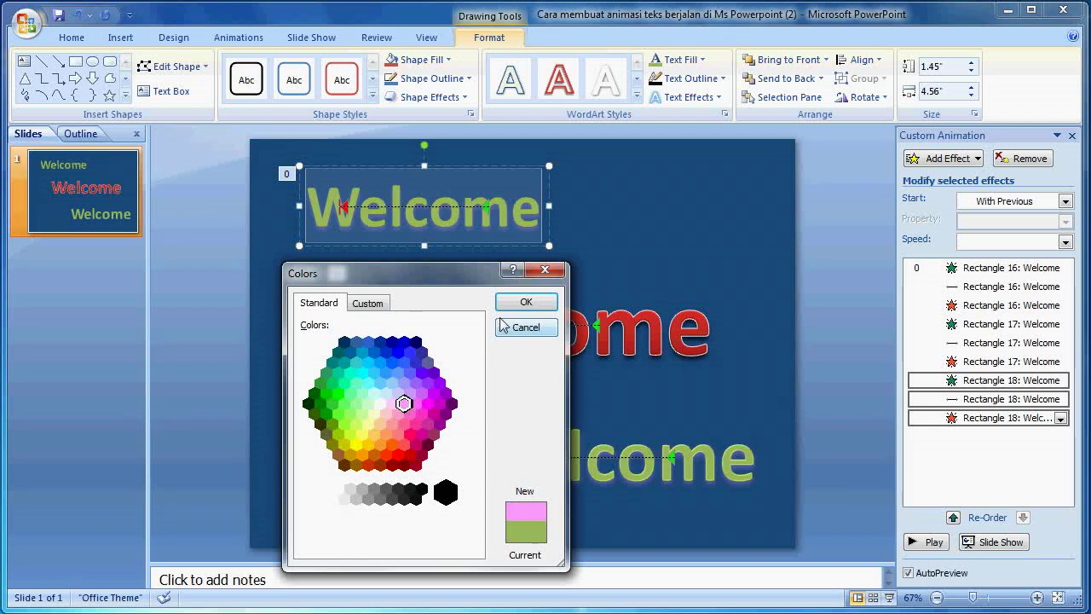
left_click(526, 302)
Nudge the pink Welcome slightly to the right.
left_click(597, 224)
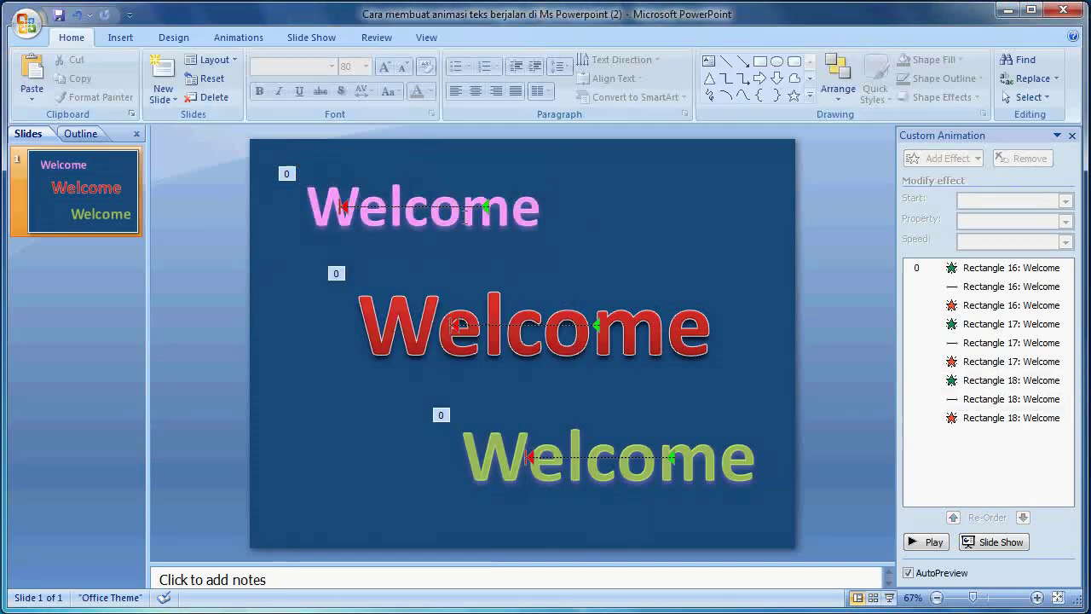
left_click(466, 217)
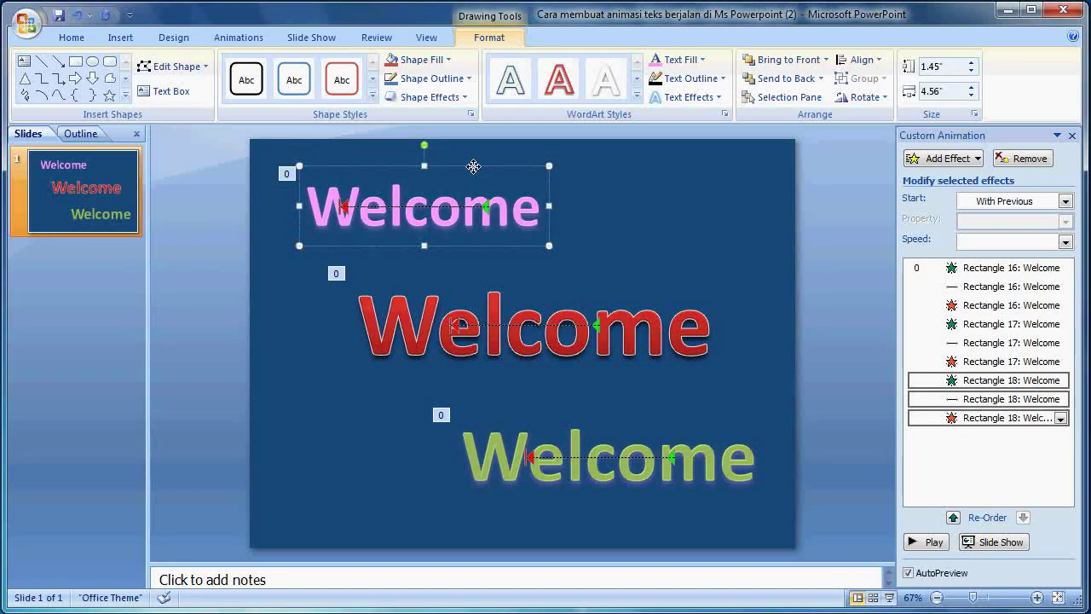
left_click_drag(473, 167, 474, 166)
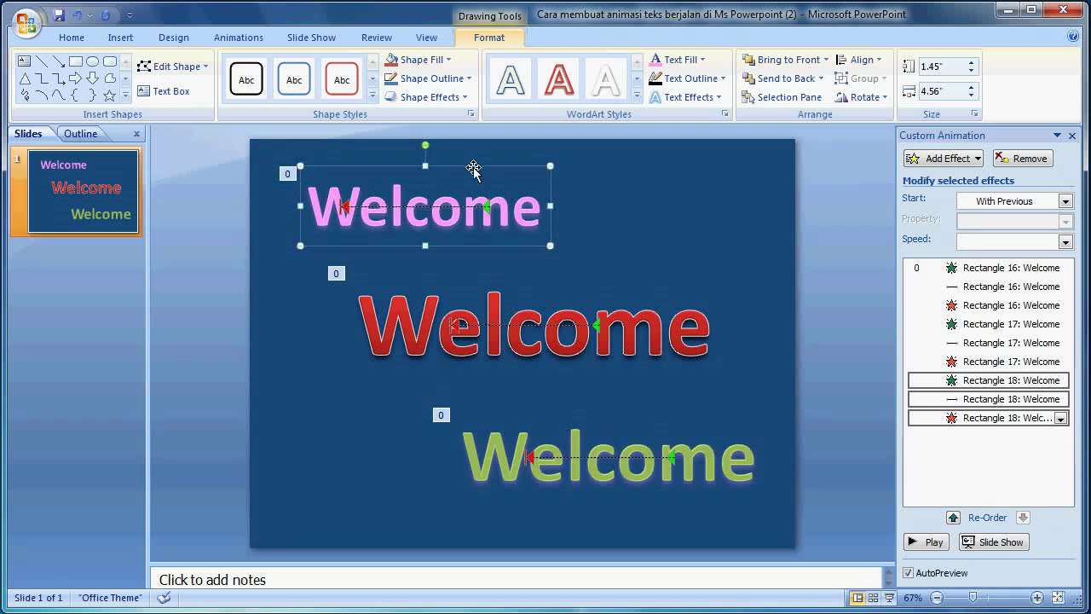
key("Right")
key("Right")
key("Right")
key("Right")
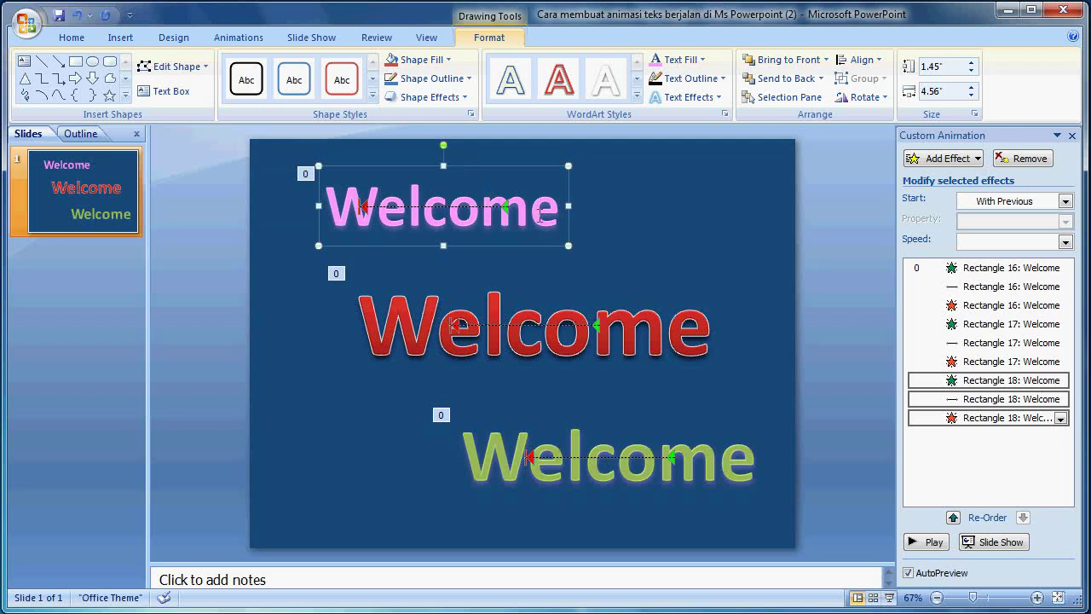
left_click(730, 263)
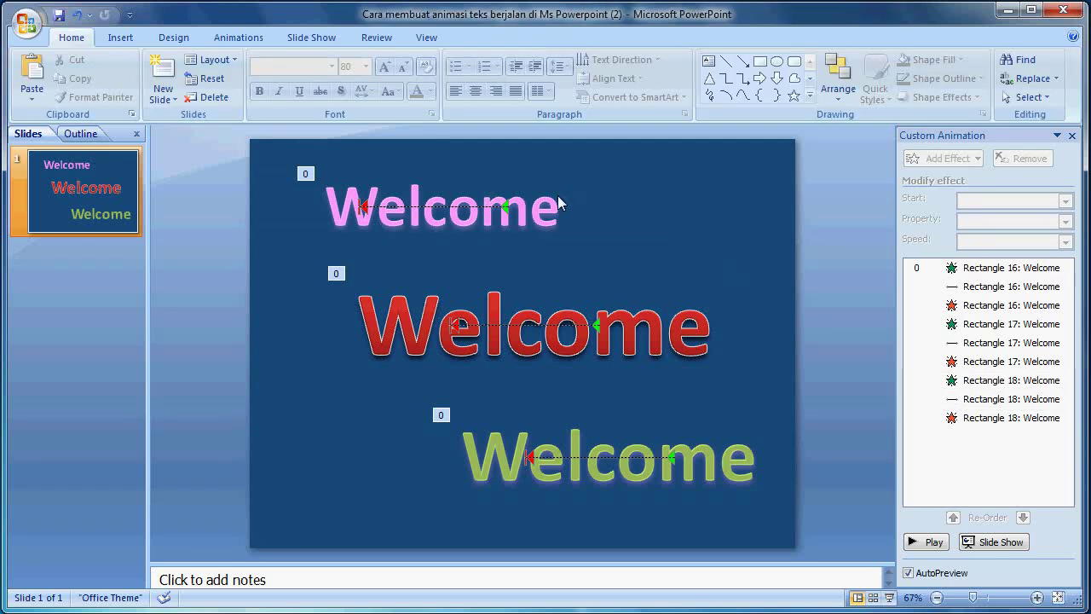
Set the pink Welcome's fade-in delay to 17 seconds.
left_click(559, 196)
left_click(835, 406)
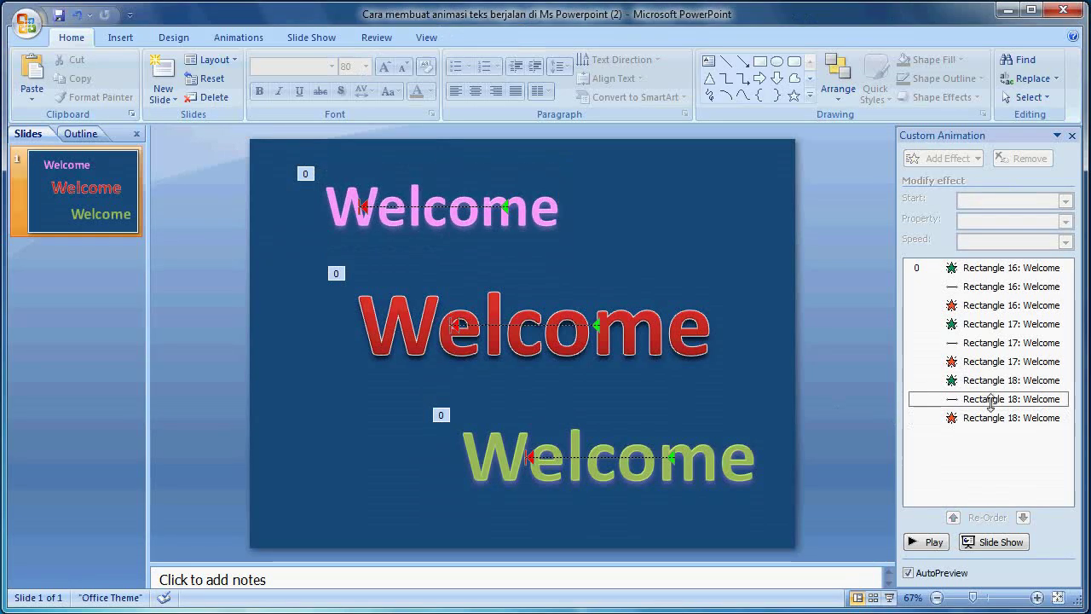
left_click(1061, 384)
left_click(1061, 381)
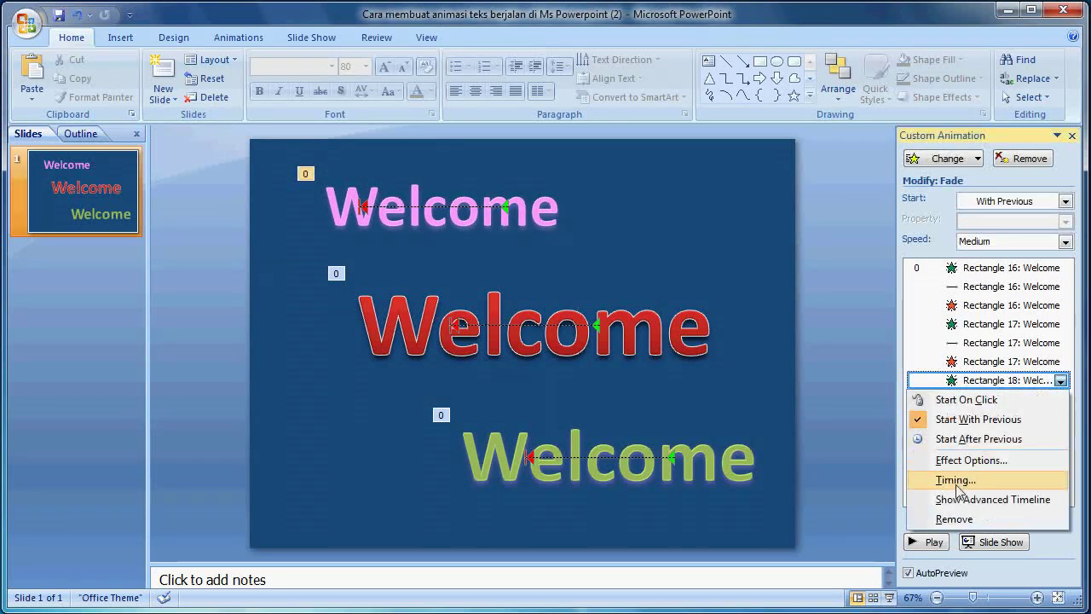
left_click(958, 484)
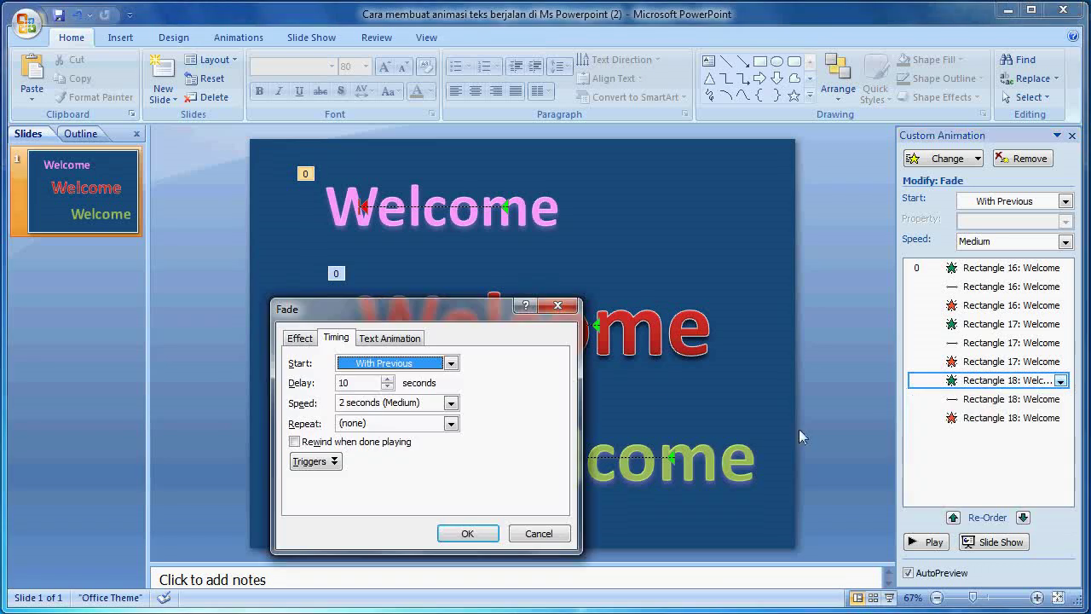
left_click(355, 383)
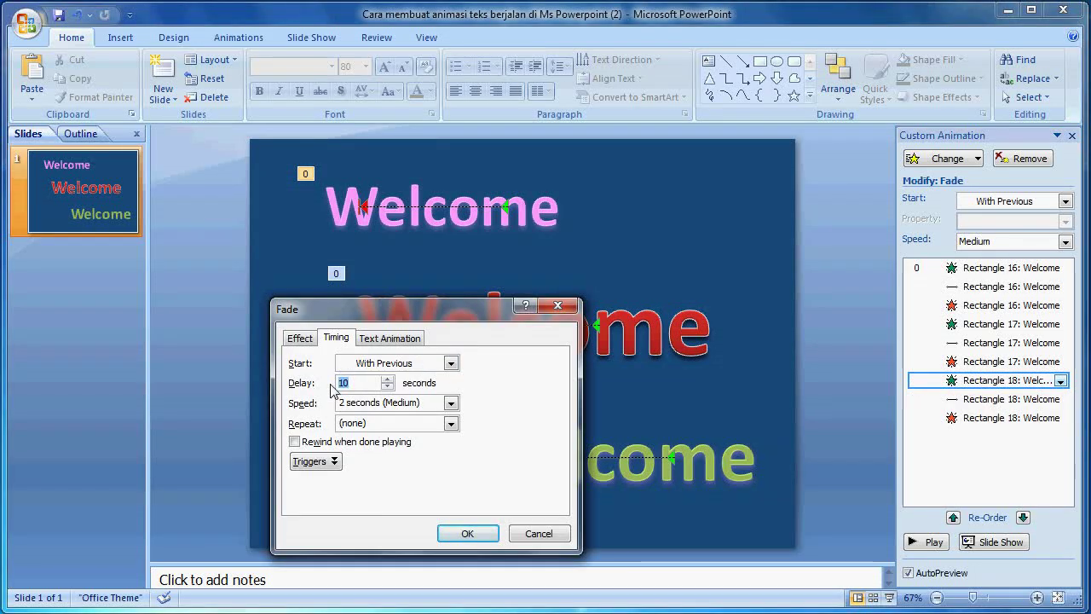
type("17")
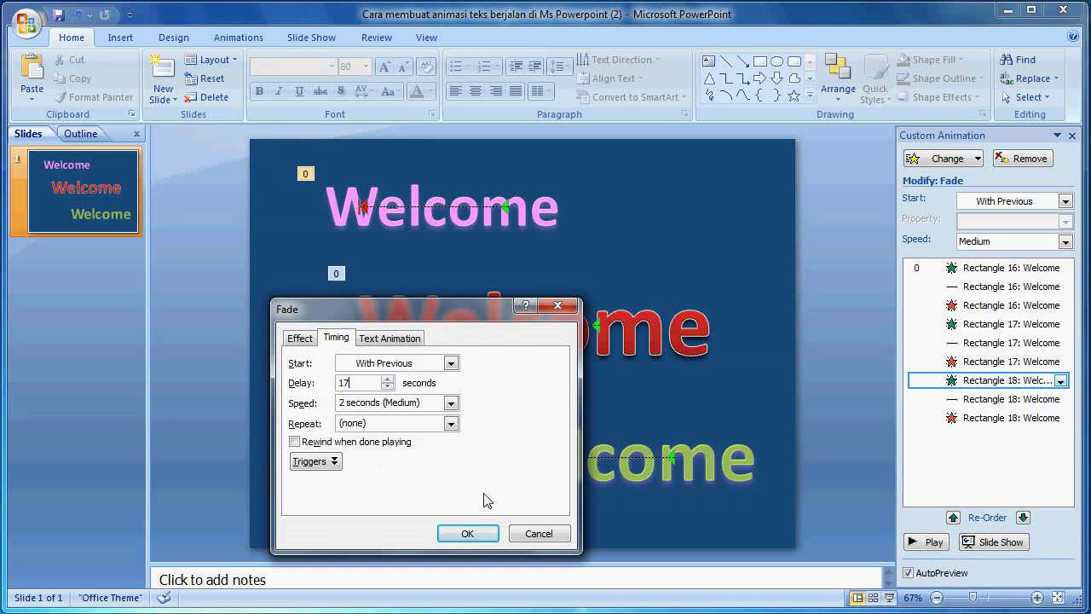
left_click(467, 533)
Set the pink Welcome's slide-left duration to 34 seconds.
left_click(1060, 401)
left_click(1061, 399)
left_click(942, 500)
double_click(347, 393)
left_click(351, 393)
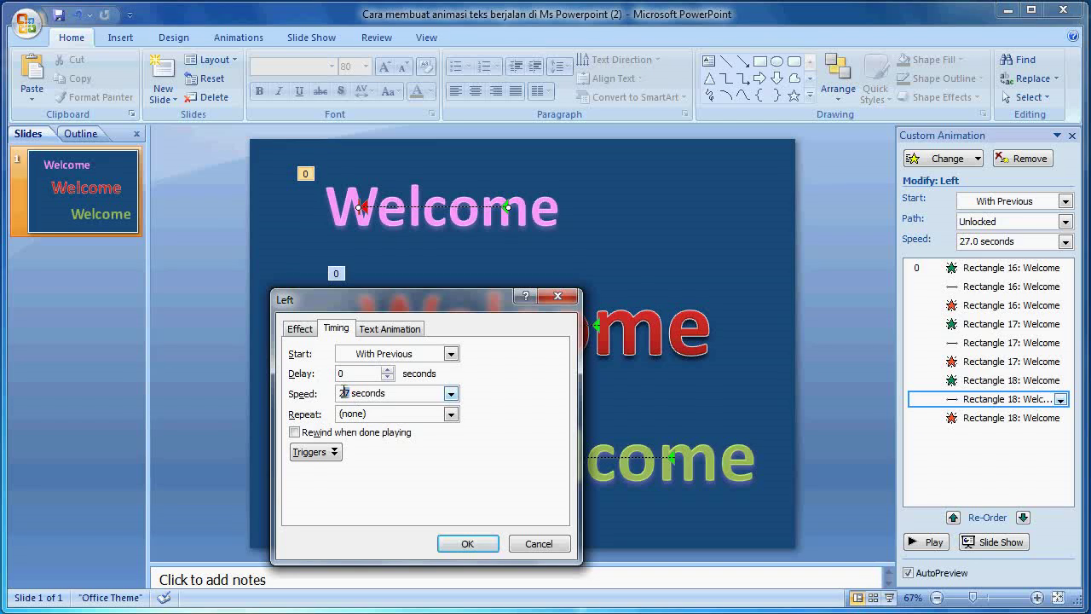
type("34")
left_click(463, 543)
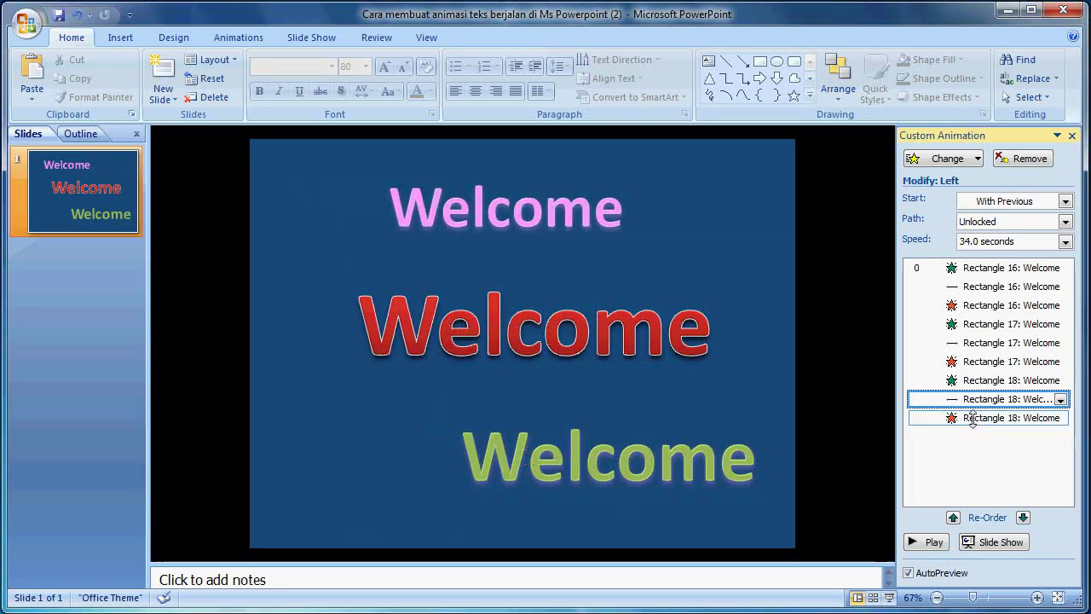
Change the pink Welcome's fade-out delay from 14 to 21 seconds.
left_click(1014, 418)
left_click(1061, 418)
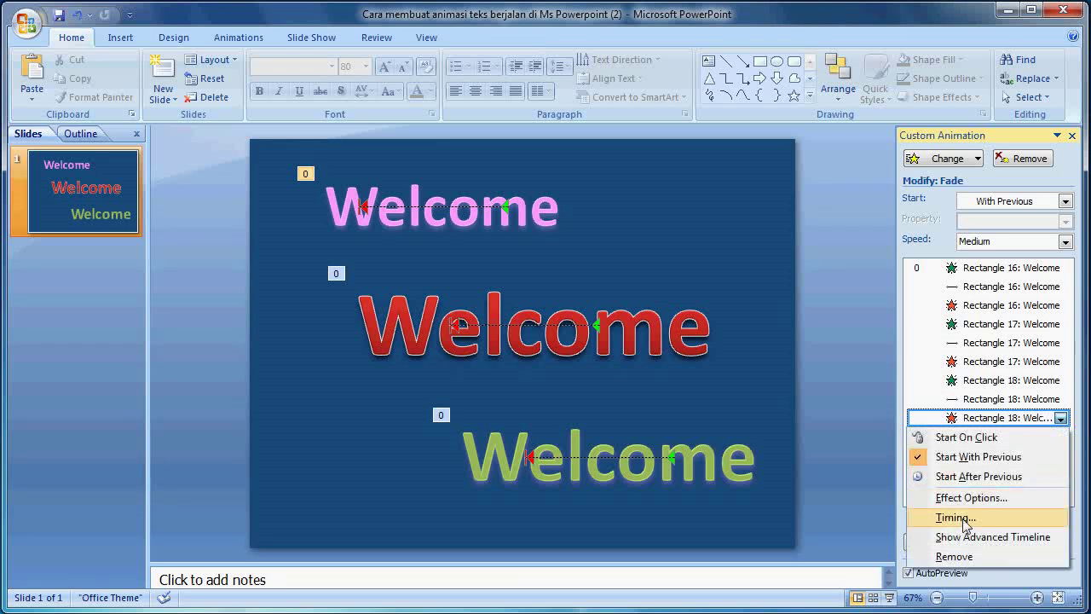
left_click(971, 517)
key("Tab")
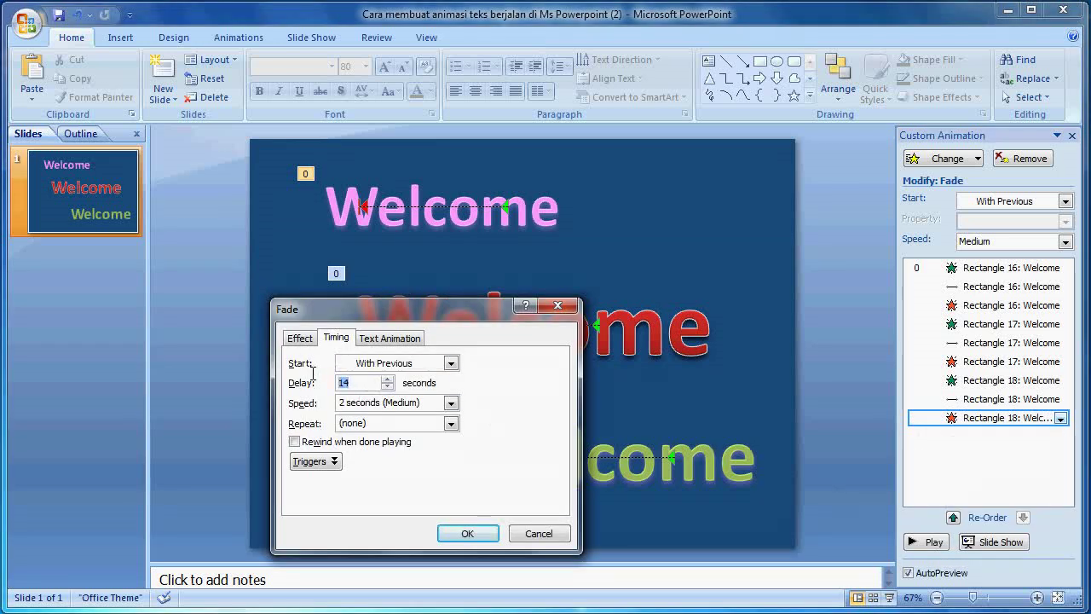
type("1")
left_click(468, 533)
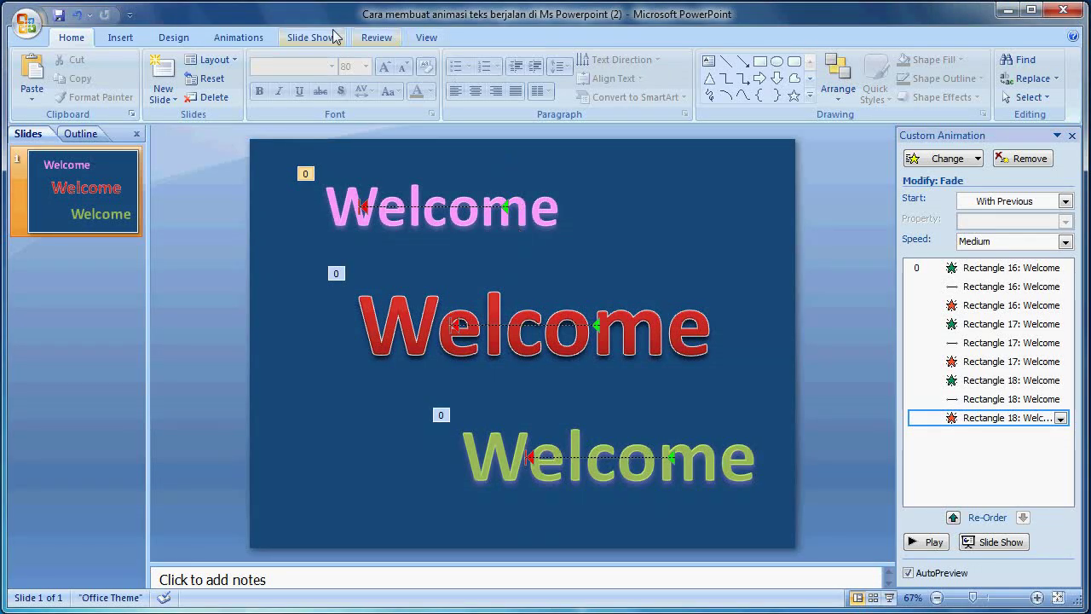
Play the slide show from the first slide to watch the three staggered Welcome WordArt animations.
left_click(300, 37)
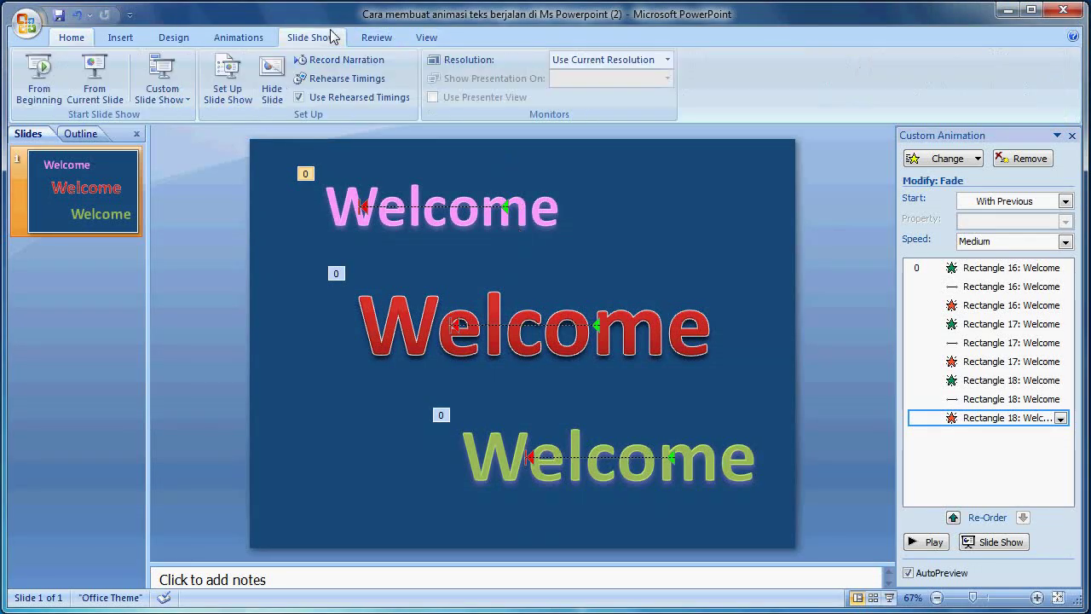
left_click(40, 85)
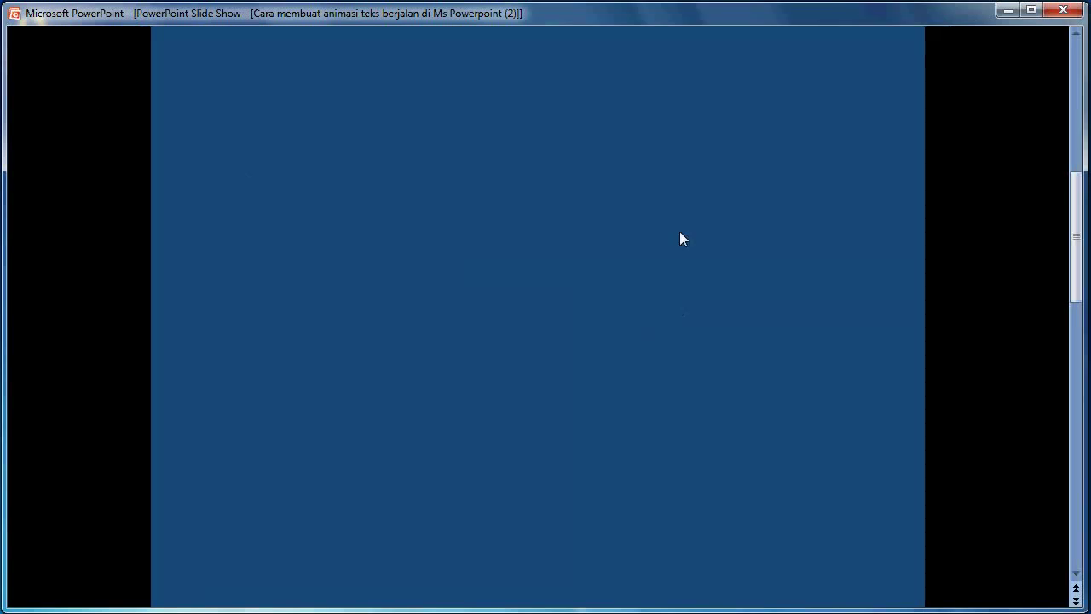